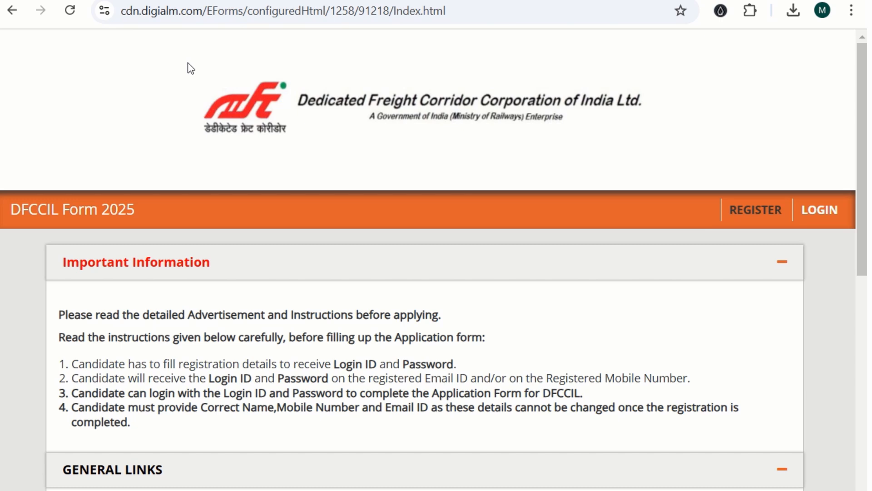
Open the DFCCIL Form 2025 registration page and dismiss its instructions notice
{"action": "left_click", "coordinate": [194, 13]}
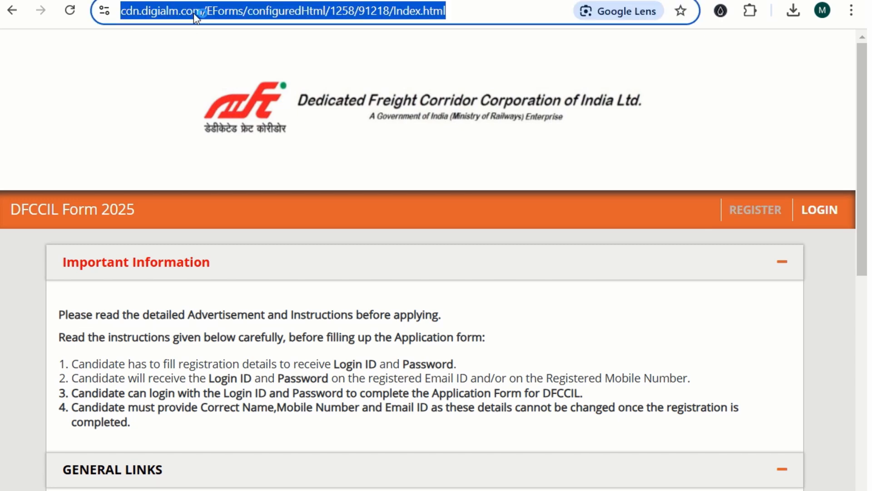
{"action": "left_click", "coordinate": [289, 67]}
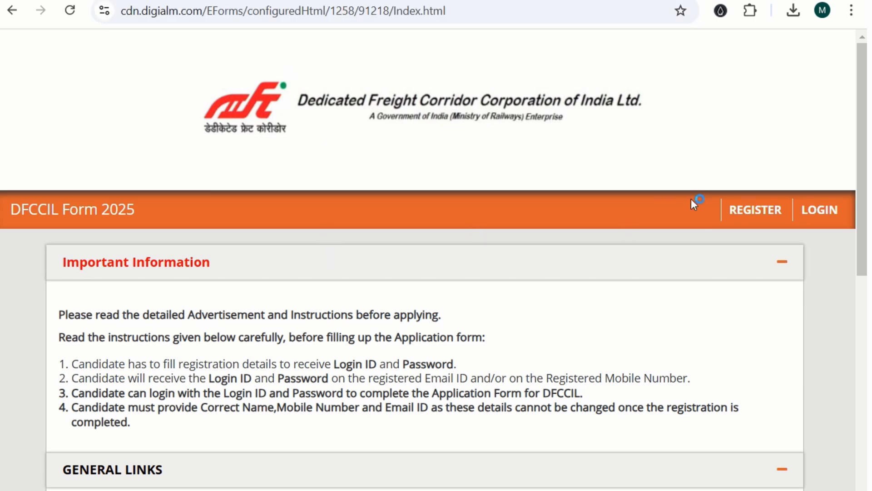
{"action": "left_click", "coordinate": [756, 218]}
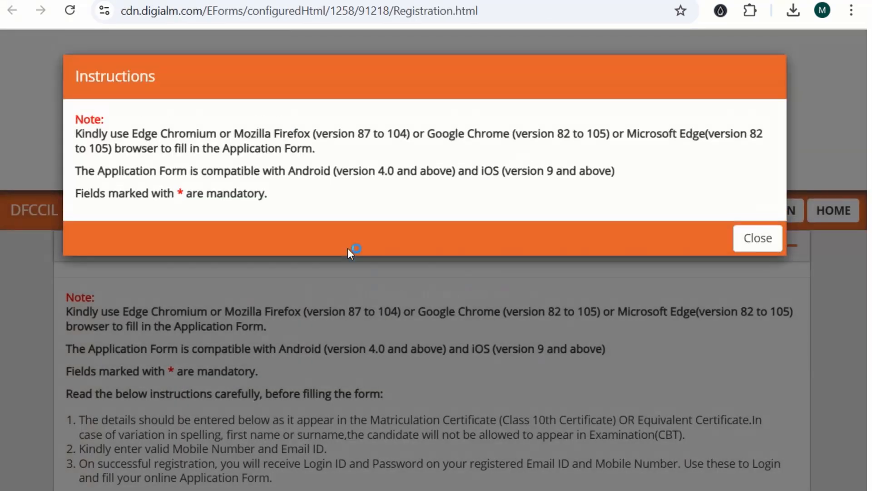
{"action": "left_click", "coordinate": [759, 246]}
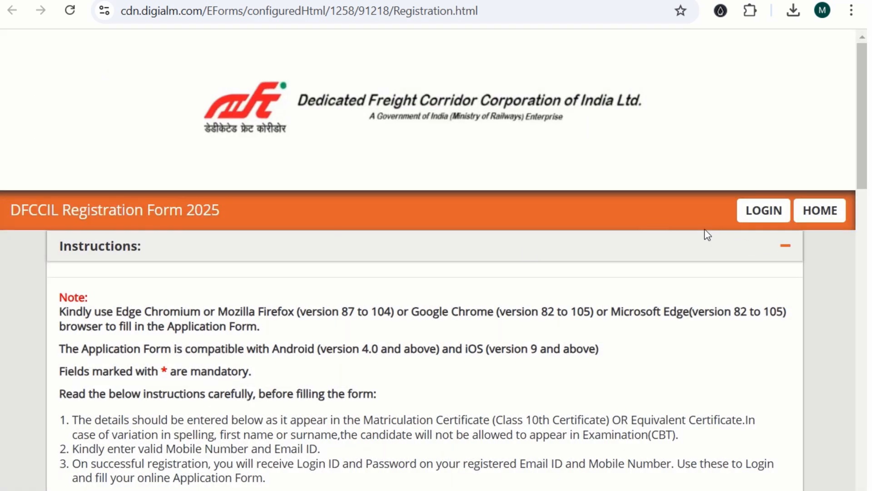
Choose Executive(Electrical) as the post name and enter the candidate's full name
{"action": "scroll", "coordinate": [139, 259], "scroll_direction": "down", "scroll_amount": 3}
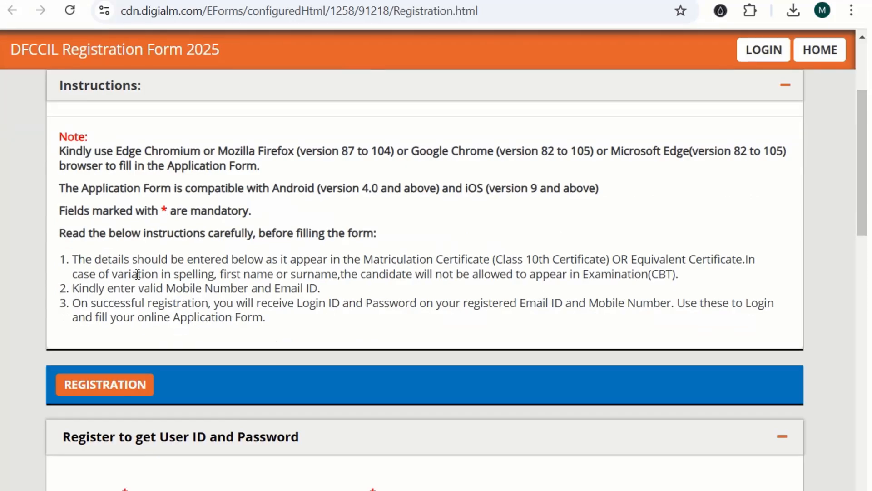
{"action": "scroll", "coordinate": [137, 274], "scroll_direction": "down", "scroll_amount": 5}
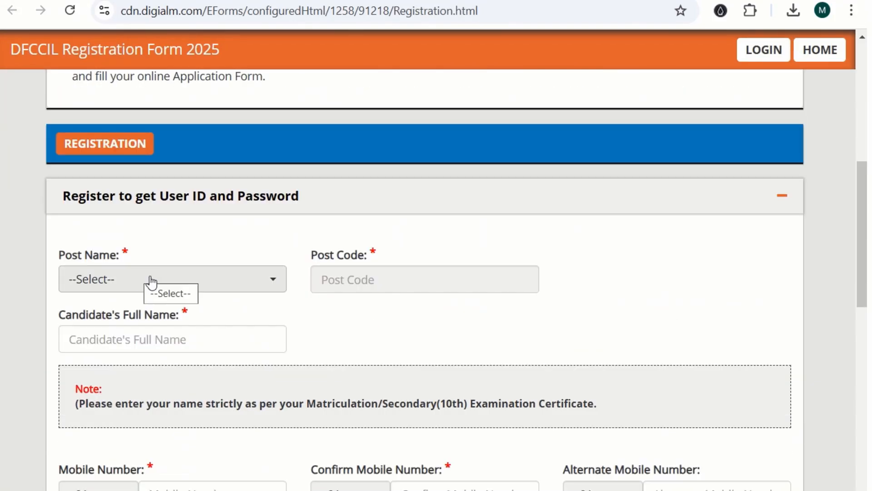
{"action": "left_click", "coordinate": [155, 281]}
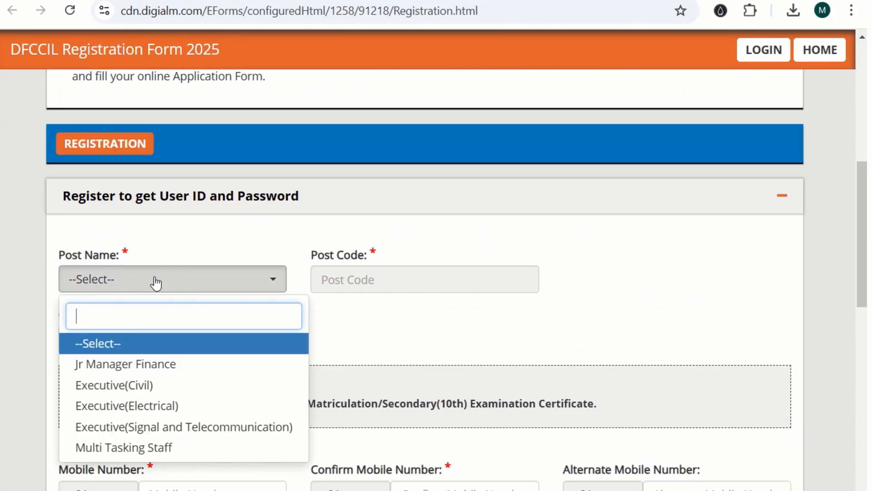
{"action": "left_click", "coordinate": [160, 406]}
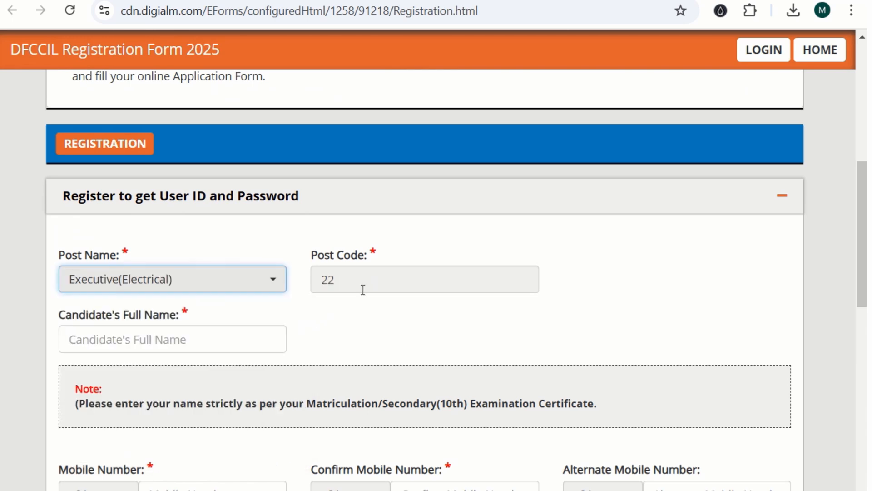
{"action": "left_click", "coordinate": [124, 341]}
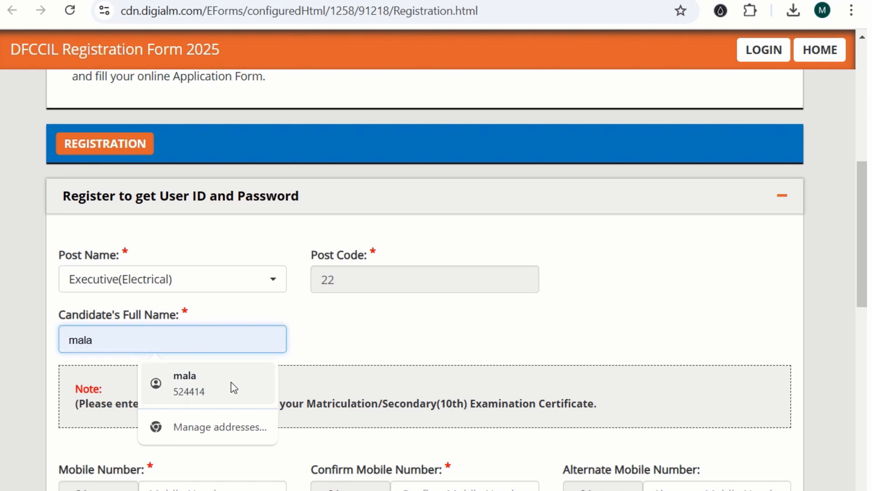
{"action": "type", "text": "MFVNXFB"}
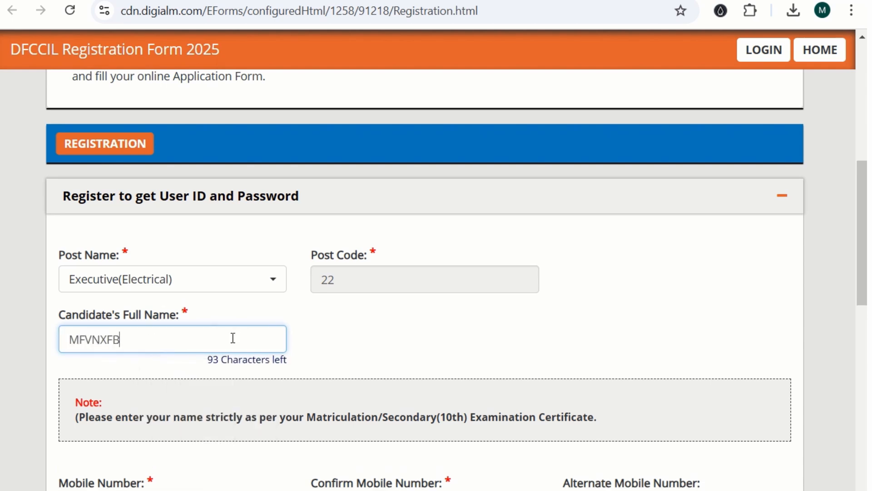
Look over the mobile number and email address fields and their matching confirmation fields
{"action": "scroll", "coordinate": [232, 339], "scroll_direction": "down", "scroll_amount": 3}
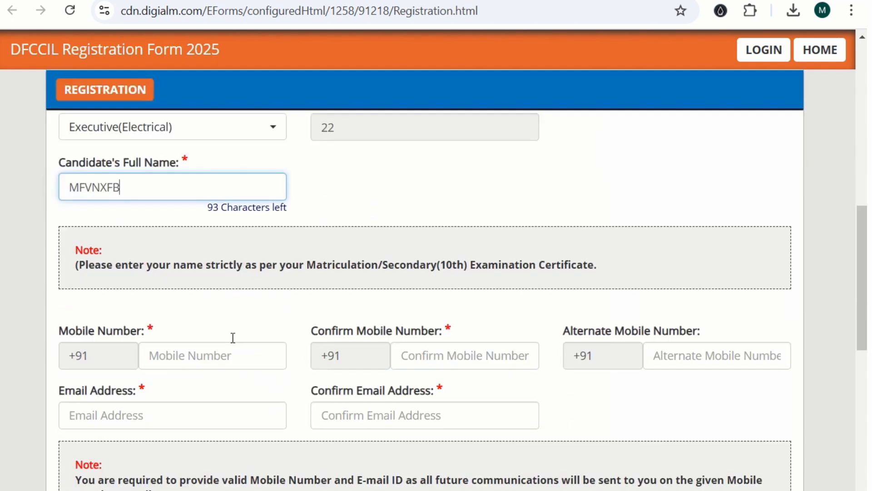
{"action": "left_click", "coordinate": [210, 342]}
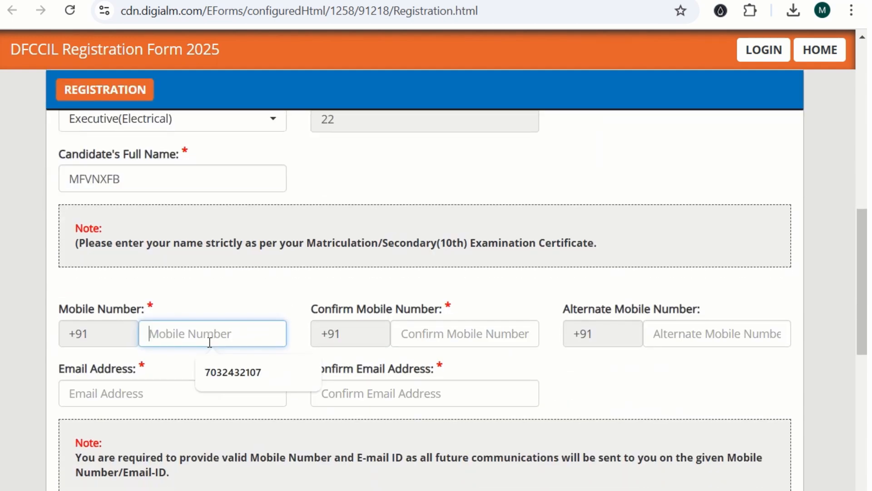
{"action": "left_click", "coordinate": [438, 328]}
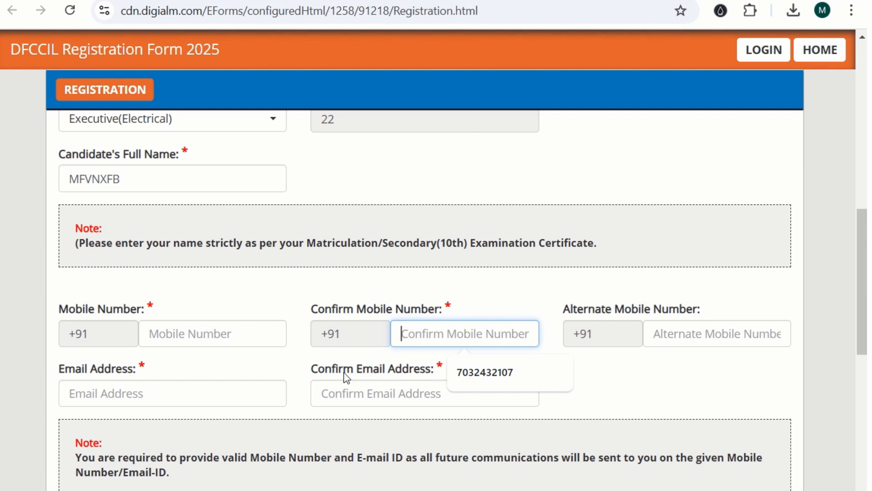
{"action": "scroll", "coordinate": [347, 377], "scroll_direction": "down", "scroll_amount": 2}
{"action": "left_click", "coordinate": [178, 316]}
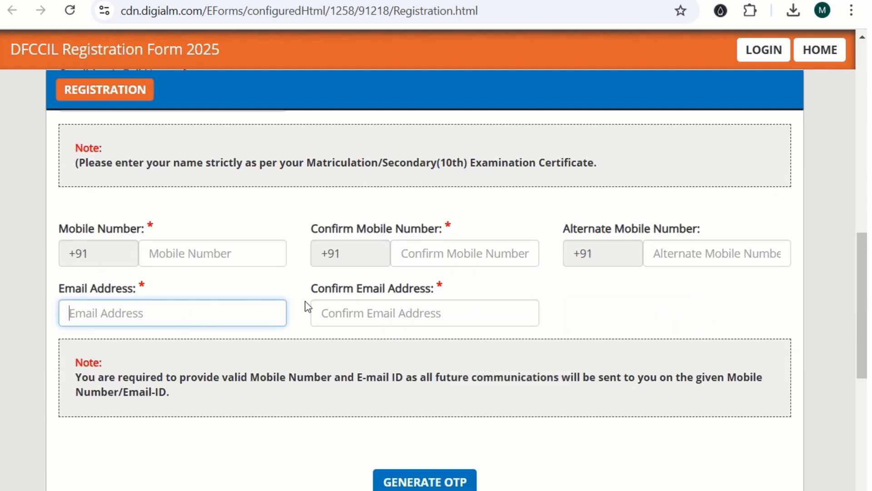
{"action": "left_click", "coordinate": [359, 320]}
{"action": "scroll", "coordinate": [349, 341], "scroll_direction": "down", "scroll_amount": 5}
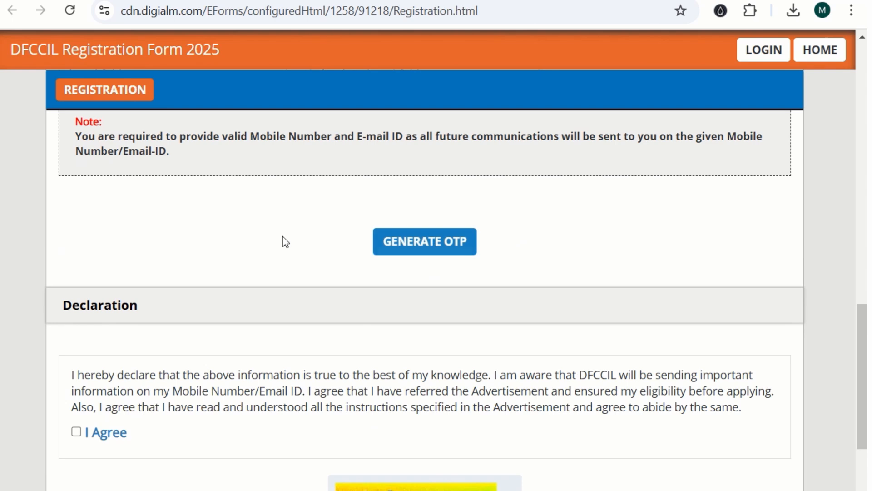
Agree to the registration declaration, dismissing the email address alert
{"action": "scroll", "coordinate": [285, 253], "scroll_direction": "down", "scroll_amount": 3}
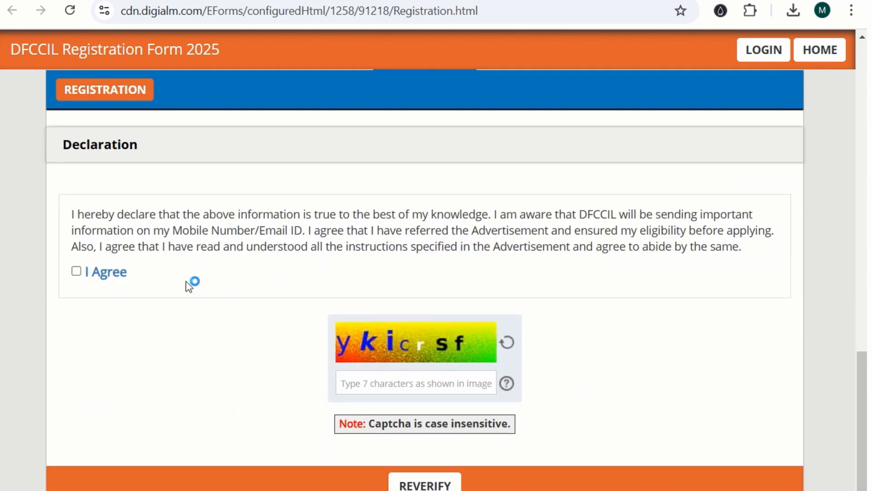
{"action": "left_click", "coordinate": [78, 272]}
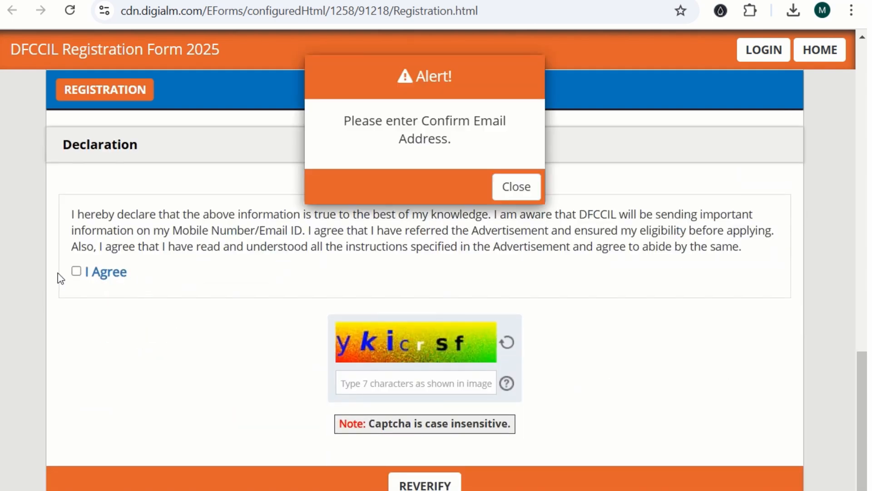
{"action": "left_click", "coordinate": [536, 190]}
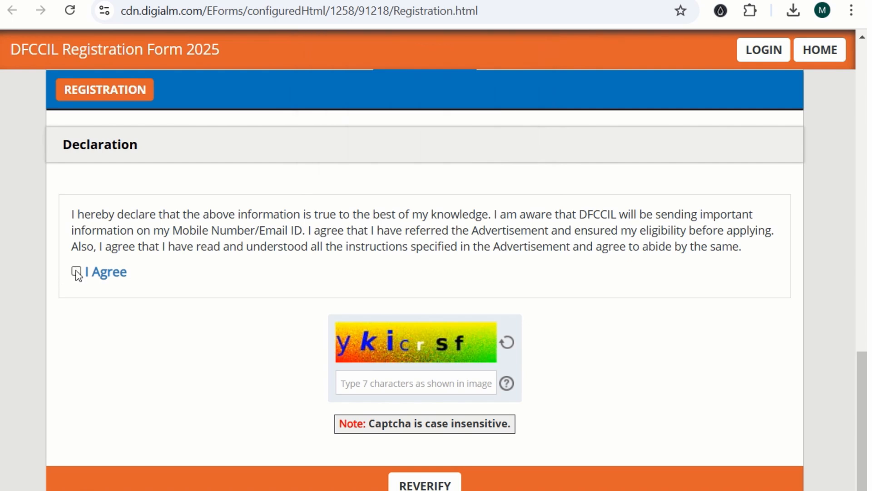
{"action": "scroll", "coordinate": [302, 385], "scroll_direction": "down", "scroll_amount": 1}
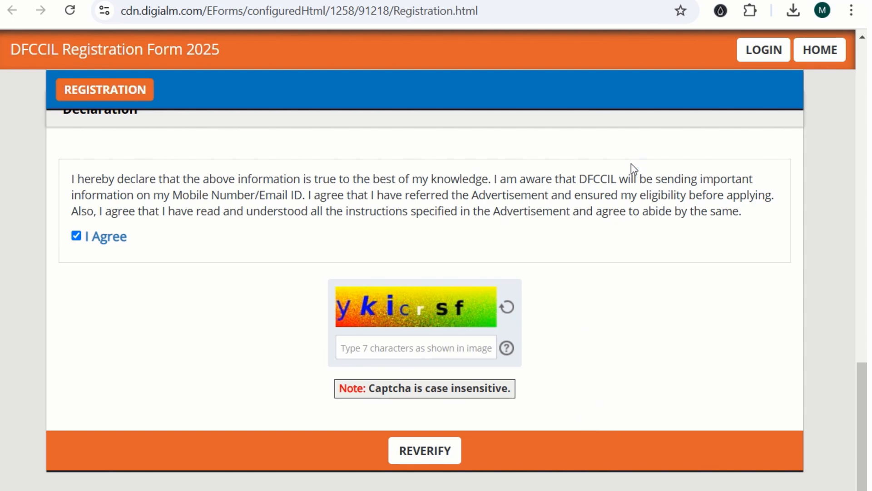
Go to the login page and log in with the user ID, password and captcha text
{"action": "scroll", "coordinate": [629, 171], "scroll_direction": "up", "scroll_amount": 15}
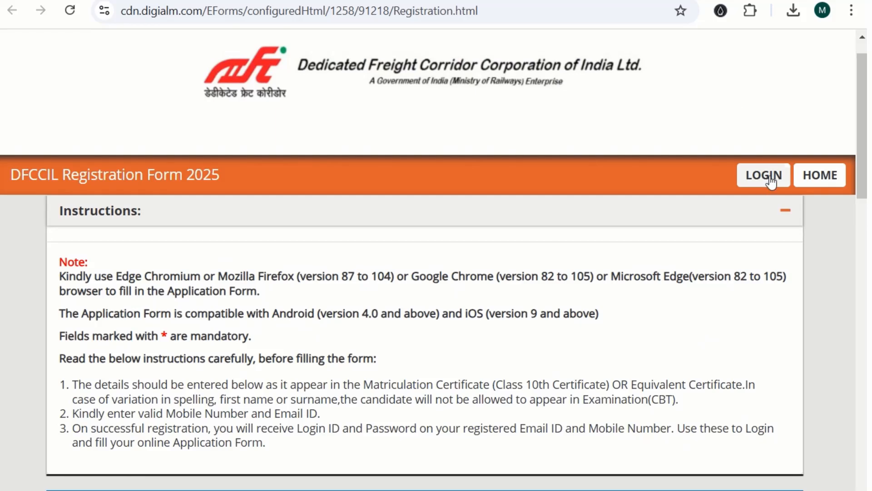
{"action": "left_click", "coordinate": [764, 175]}
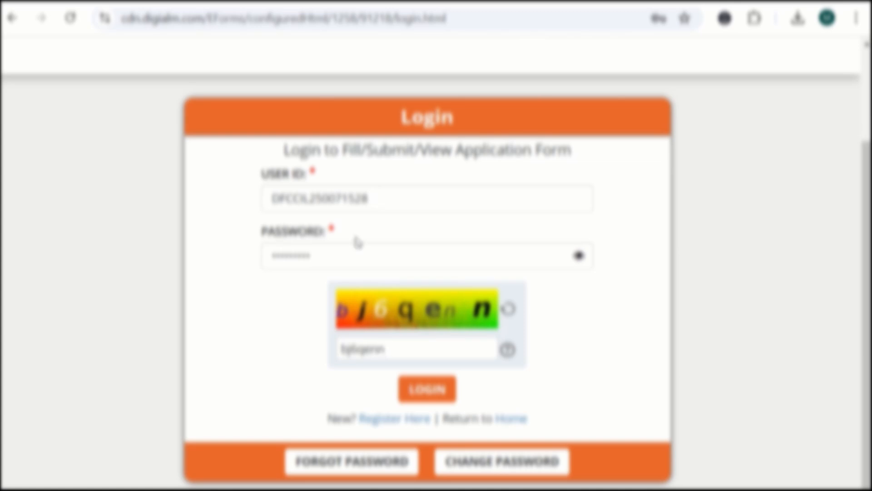
{"action": "left_click", "coordinate": [431, 391]}
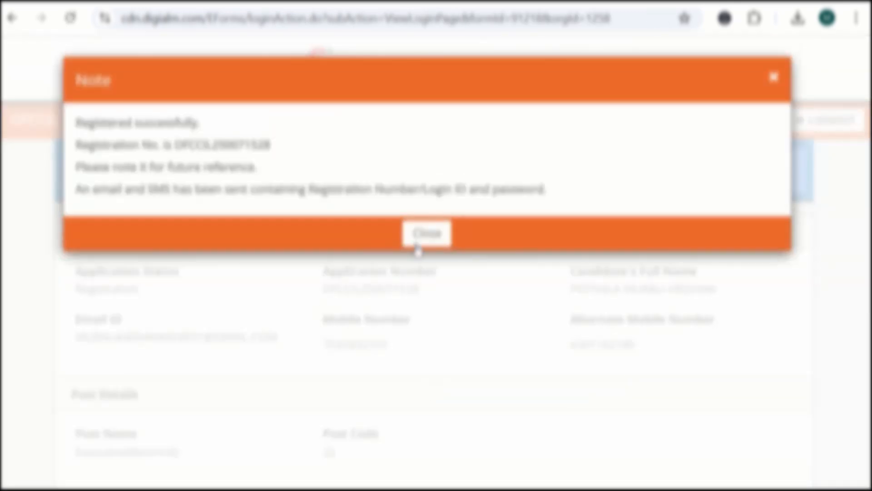
Dismiss the registration note, then open the application form and close its instructions notice
{"action": "left_click", "coordinate": [427, 232]}
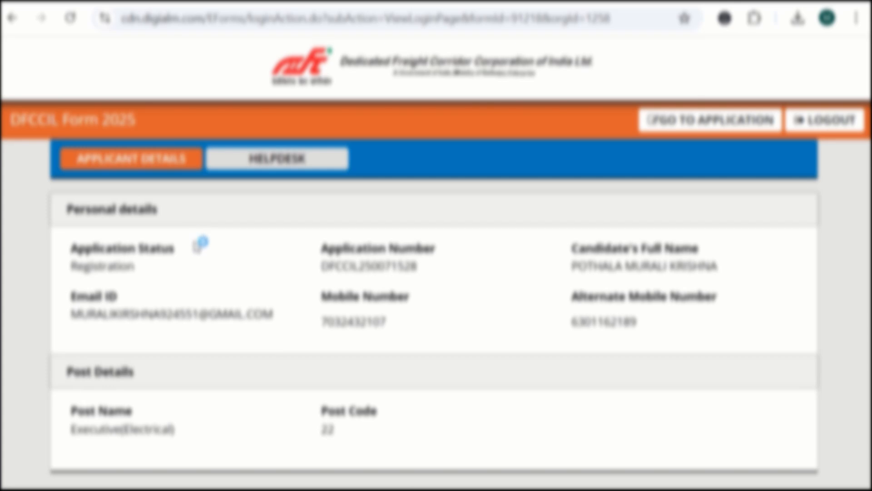
{"action": "left_click", "coordinate": [713, 121]}
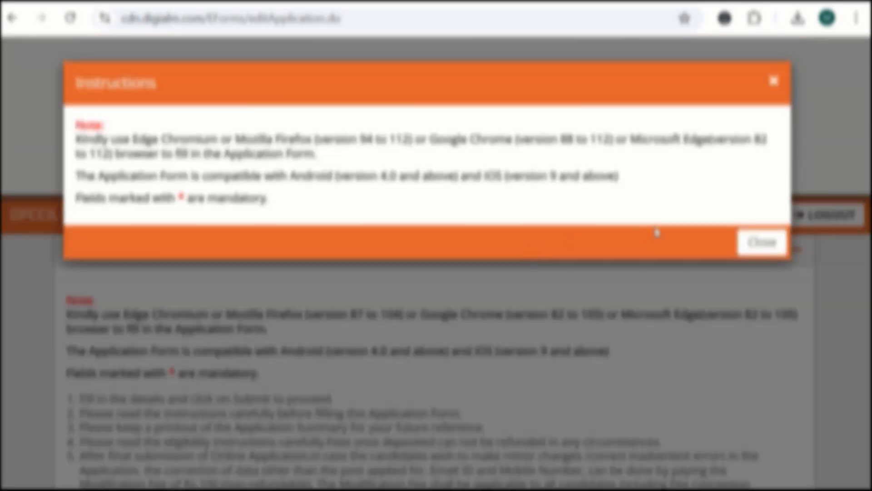
{"action": "left_click", "coordinate": [762, 242]}
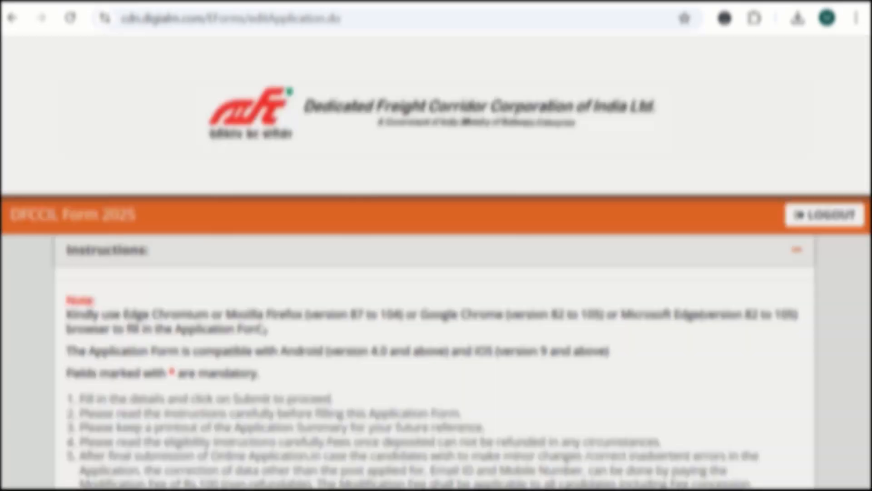
Set the gender to Male in the Post Applied Details section of the eligibility criteria
{"action": "scroll", "coordinate": [186, 300], "scroll_direction": "down", "scroll_amount": 3}
{"action": "scroll", "coordinate": [181, 295], "scroll_direction": "down", "scroll_amount": 5}
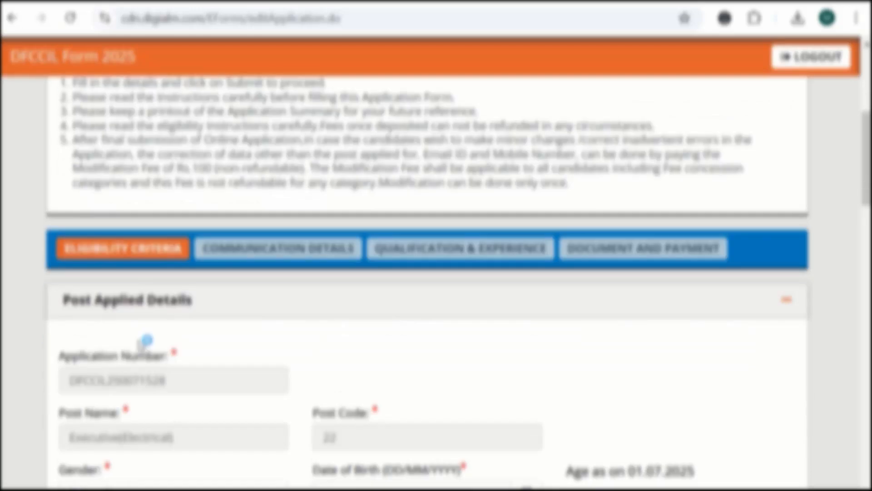
{"action": "scroll", "coordinate": [152, 268], "scroll_direction": "down", "scroll_amount": 3}
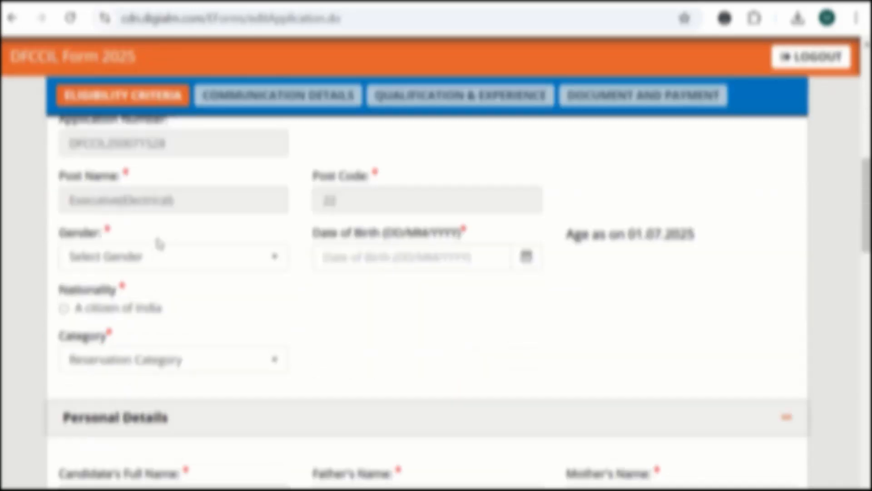
{"action": "left_click", "coordinate": [173, 268]}
{"action": "left_click", "coordinate": [173, 268]}
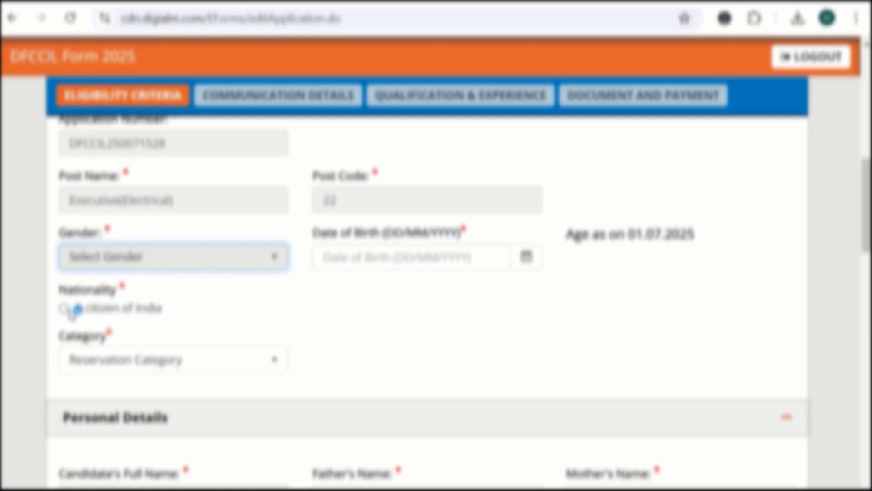
{"action": "scroll", "coordinate": [99, 313], "scroll_direction": "down", "scroll_amount": 2}
{"action": "left_click", "coordinate": [180, 182]}
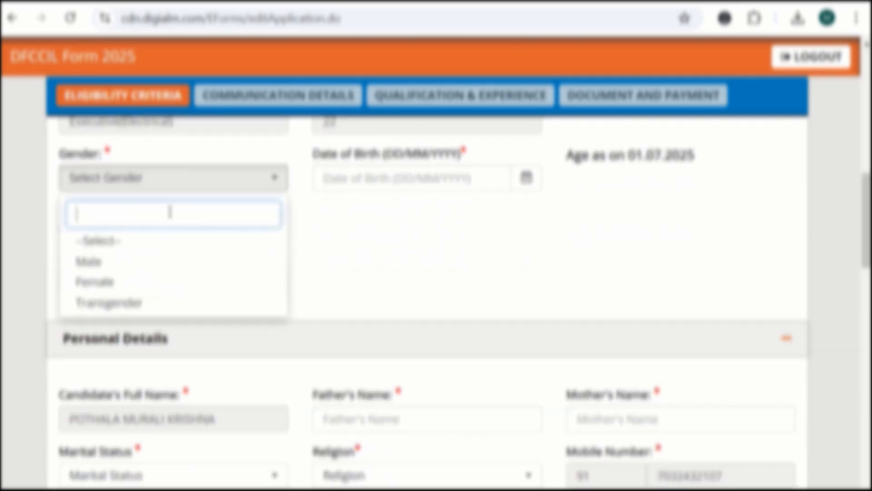
{"action": "left_click", "coordinate": [151, 254]}
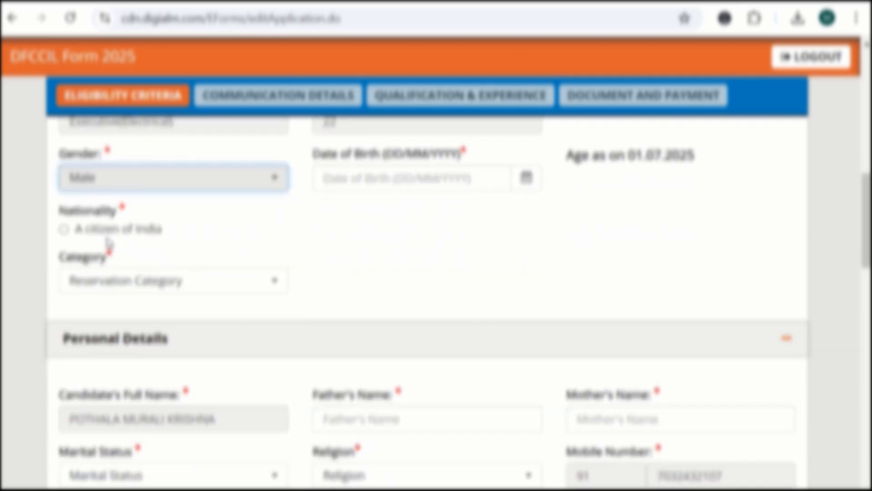
Set the nationality to a citizen of India and the reservation category to UR
{"action": "left_click", "coordinate": [65, 230]}
{"action": "left_click", "coordinate": [122, 282]}
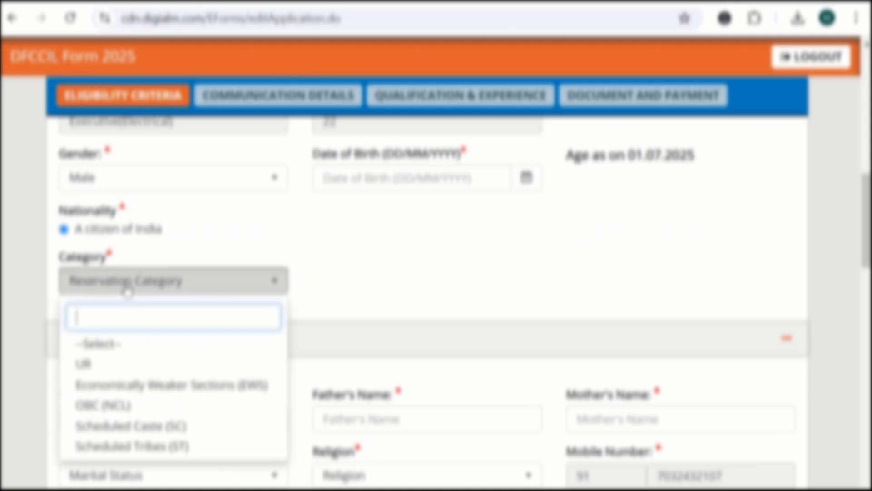
{"action": "left_click", "coordinate": [155, 363]}
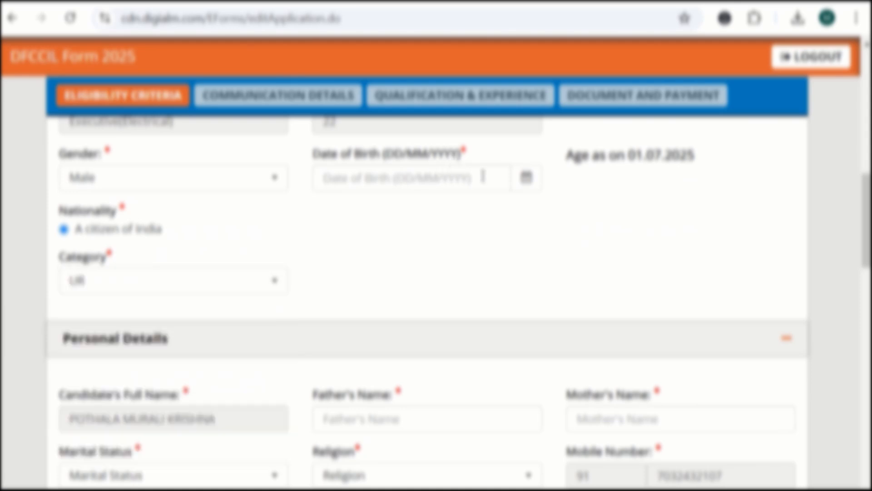
Pick the candidate's date of birth from the calendar in the Post Applied Details section
{"action": "left_click", "coordinate": [526, 189]}
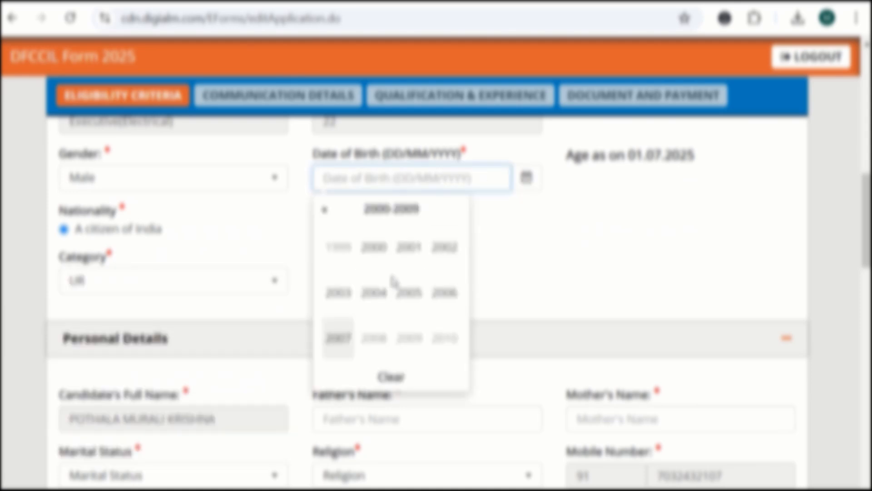
{"action": "left_click", "coordinate": [341, 217]}
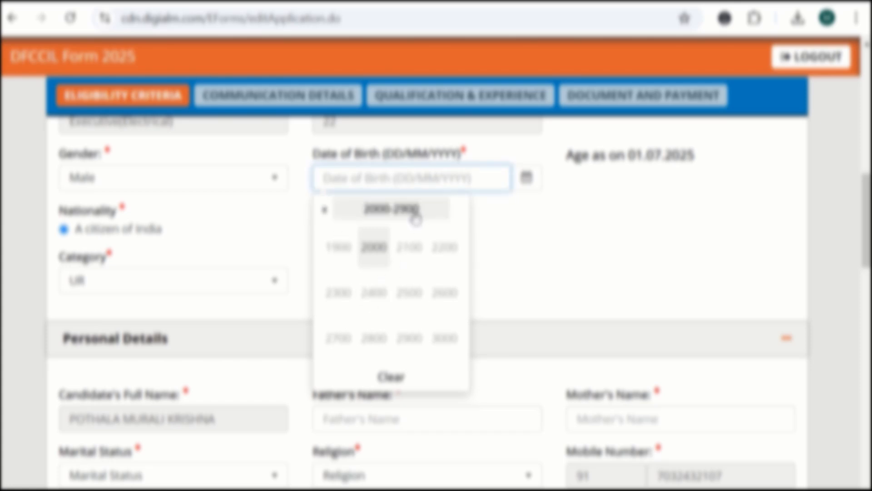
{"action": "left_click", "coordinate": [373, 253]}
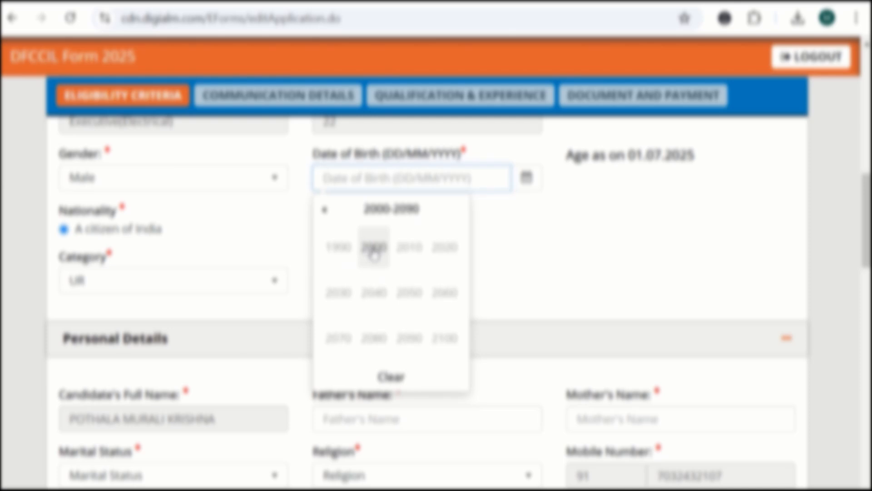
{"action": "left_click", "coordinate": [344, 252]}
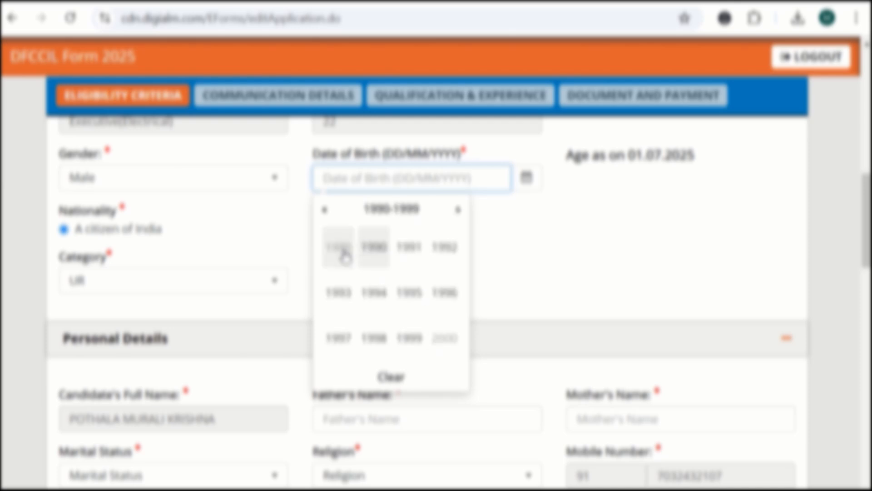
{"action": "left_click", "coordinate": [408, 292]}
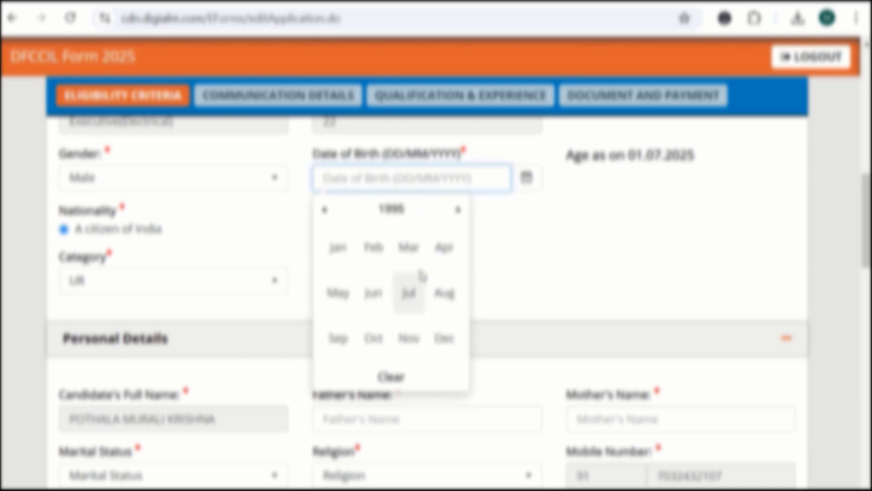
{"action": "left_click", "coordinate": [443, 247]}
{"action": "left_click", "coordinate": [374, 282]}
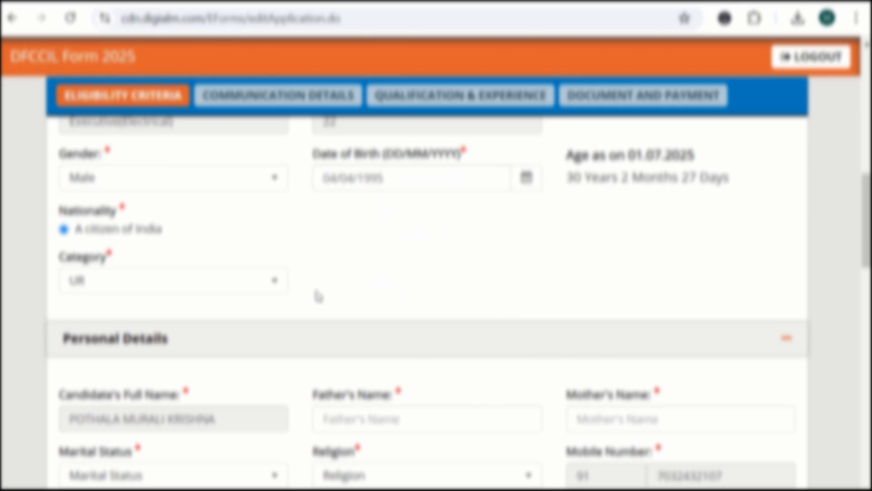
Change the candidate's date of birth to a different year, month and day in the Post Applied Details section
{"action": "scroll", "coordinate": [291, 295], "scroll_direction": "down", "scroll_amount": 2}
{"action": "scroll", "coordinate": [265, 291], "scroll_direction": "up", "scroll_amount": 5}
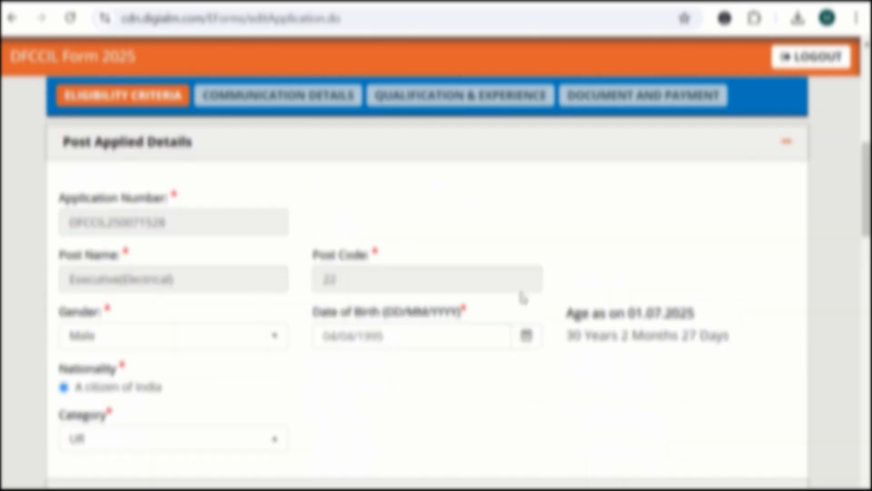
{"action": "left_click", "coordinate": [482, 336]}
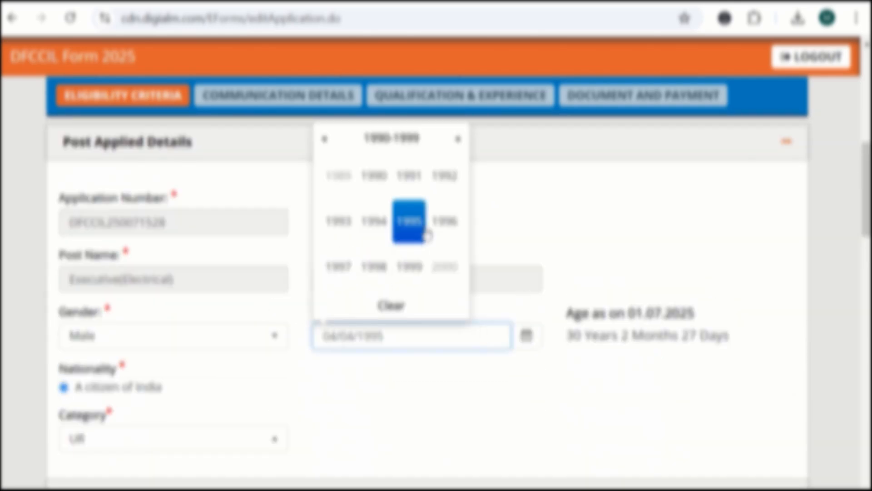
{"action": "left_click", "coordinate": [409, 267]}
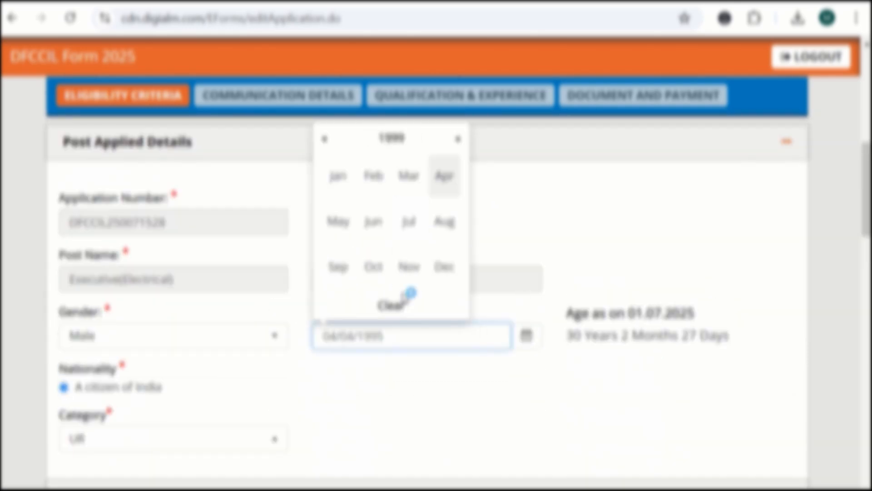
{"action": "left_click", "coordinate": [405, 268]}
{"action": "left_click", "coordinate": [352, 257]}
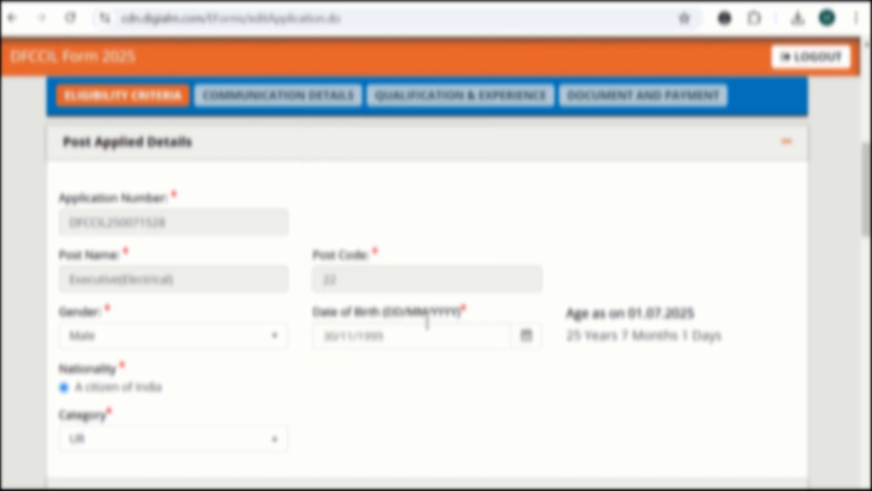
Enter the father's name and the mother's name in the Personal Details section
{"action": "scroll", "coordinate": [427, 322], "scroll_direction": "down", "scroll_amount": 7}
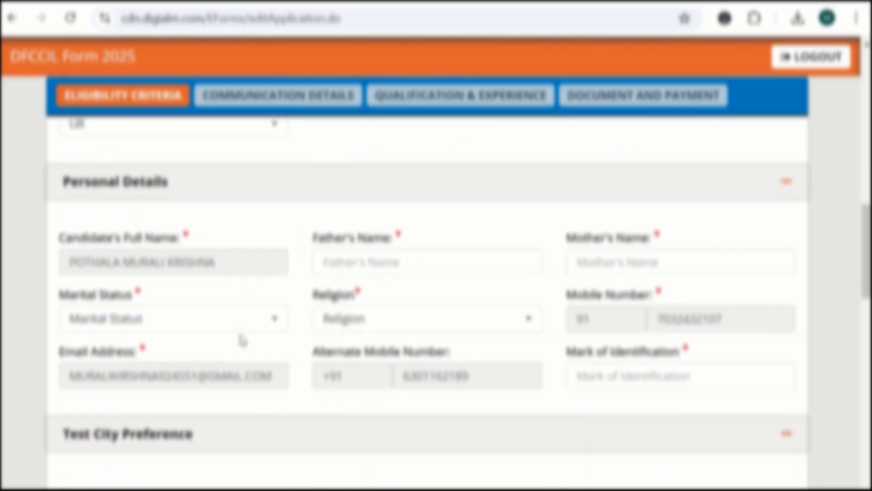
{"action": "left_click", "coordinate": [370, 268]}
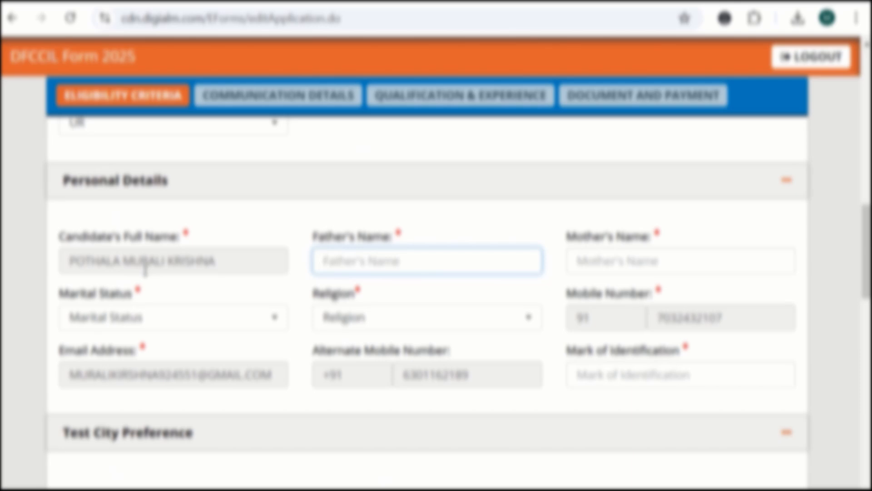
{"action": "left_click", "coordinate": [617, 267]}
{"action": "left_click", "coordinate": [424, 267]}
{"action": "type", "text": "GHA"}
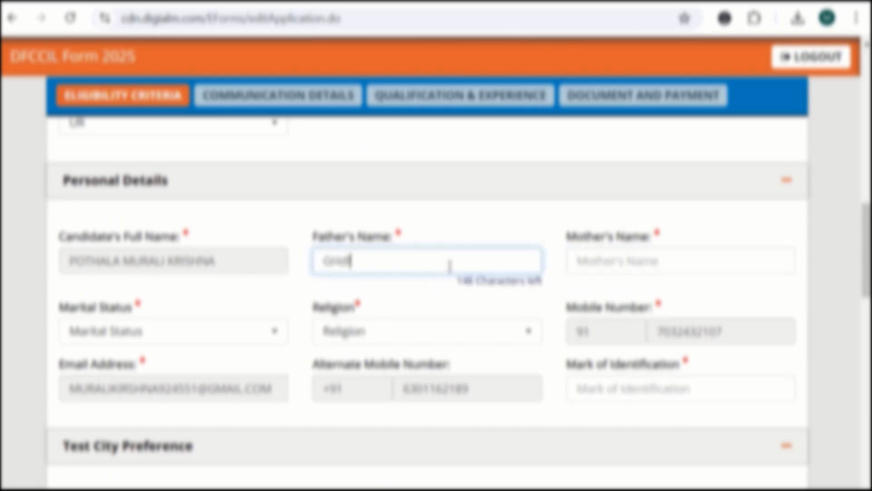
{"action": "type", "text": "FGFG"}
{"action": "left_click", "coordinate": [662, 266]}
{"action": "type", "text": "DFGHDFDH"}
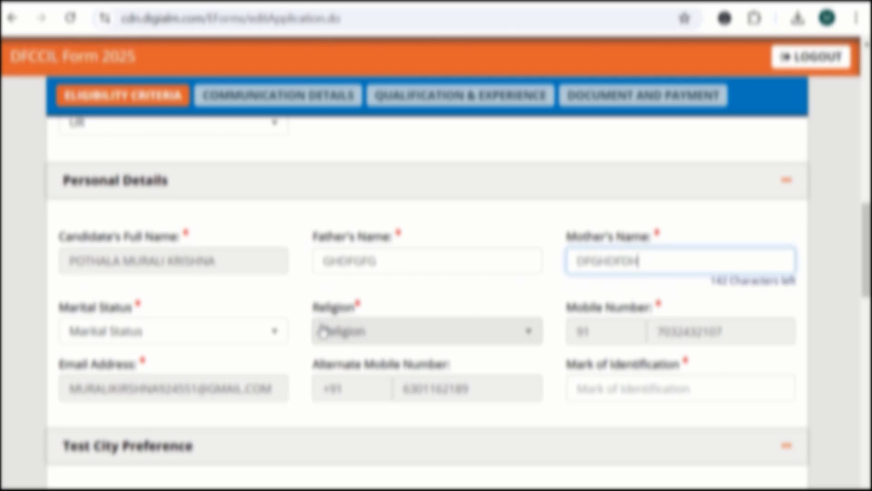
Try the Divorcee and Widower options for the marital status
{"action": "left_click", "coordinate": [271, 338]}
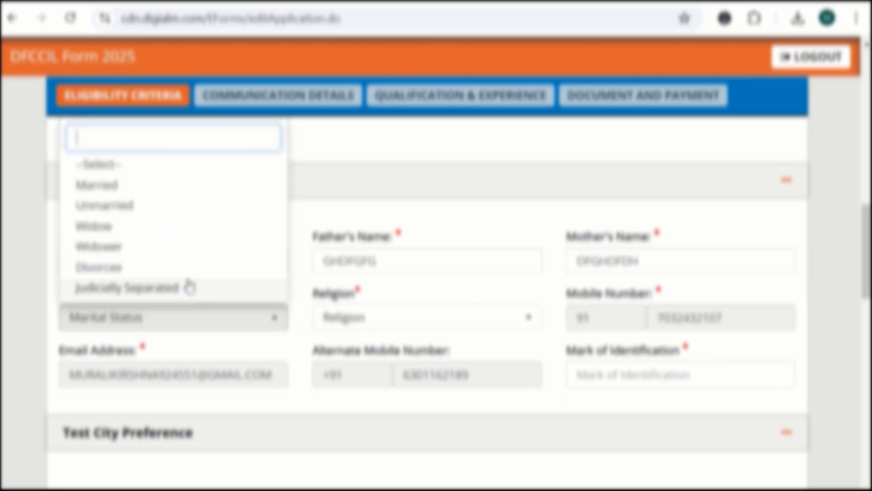
{"action": "left_click", "coordinate": [181, 268]}
{"action": "left_click", "coordinate": [281, 323]}
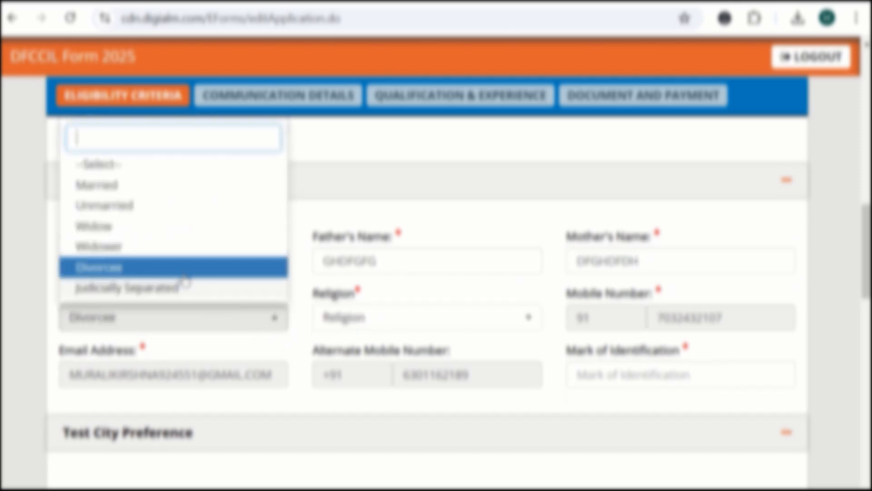
{"action": "left_click", "coordinate": [172, 247]}
Set the marital status to Married and the religion to Hinduism in the Personal Details section
{"action": "left_click", "coordinate": [275, 318]}
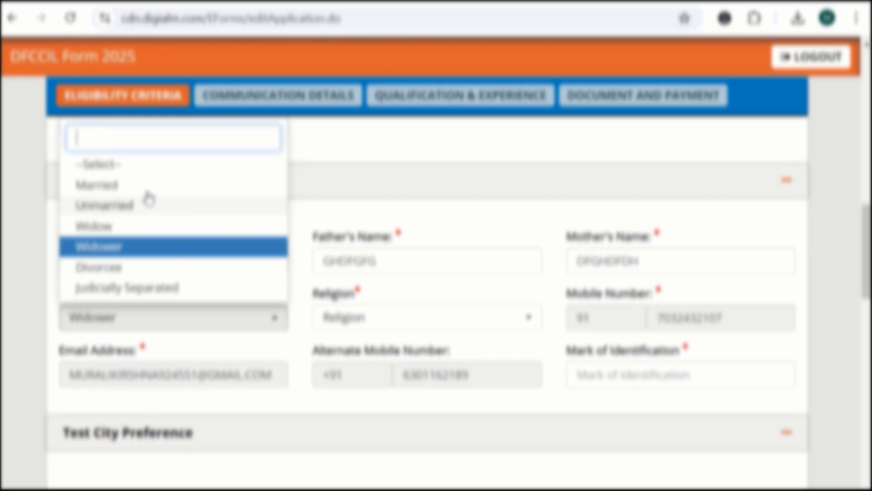
{"action": "left_click", "coordinate": [132, 185]}
{"action": "left_click", "coordinate": [389, 324]}
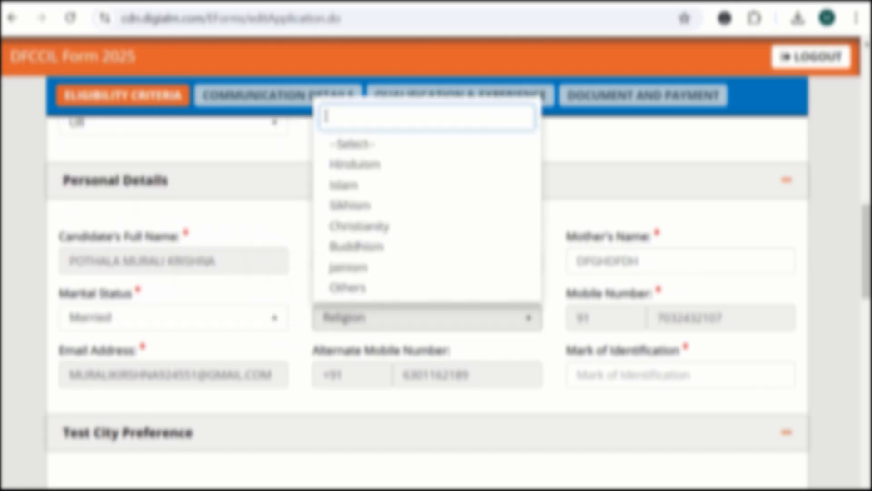
{"action": "left_click", "coordinate": [353, 165]}
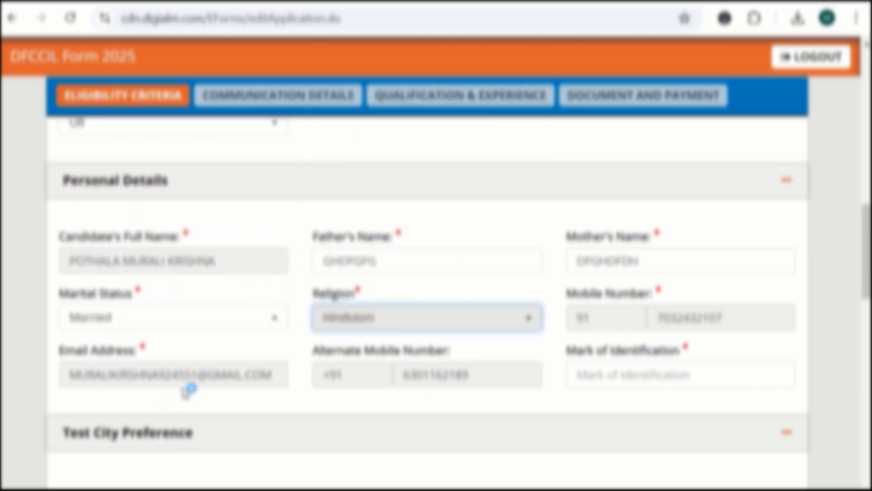
{"action": "left_click", "coordinate": [613, 372]}
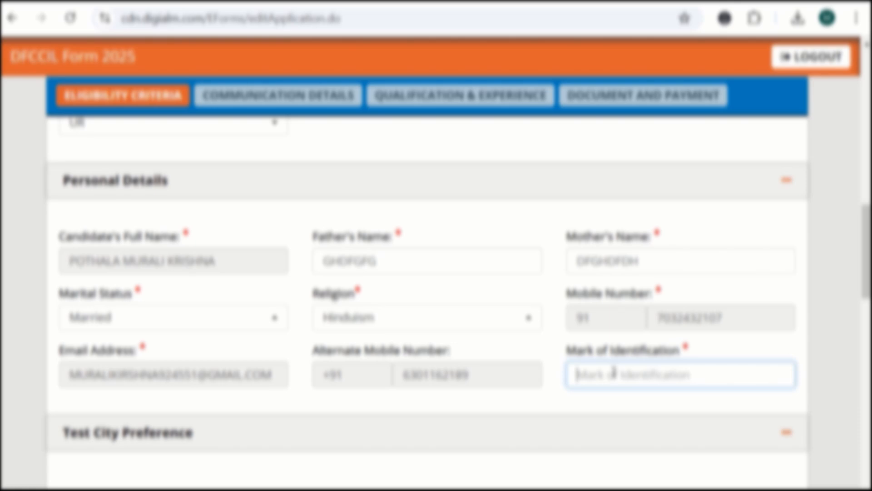
Set the three preferred test states for the 1st stage CBT to Karnataka, Maharashtra and Punjab, in that order
{"action": "scroll", "coordinate": [509, 418], "scroll_direction": "down", "scroll_amount": 3}
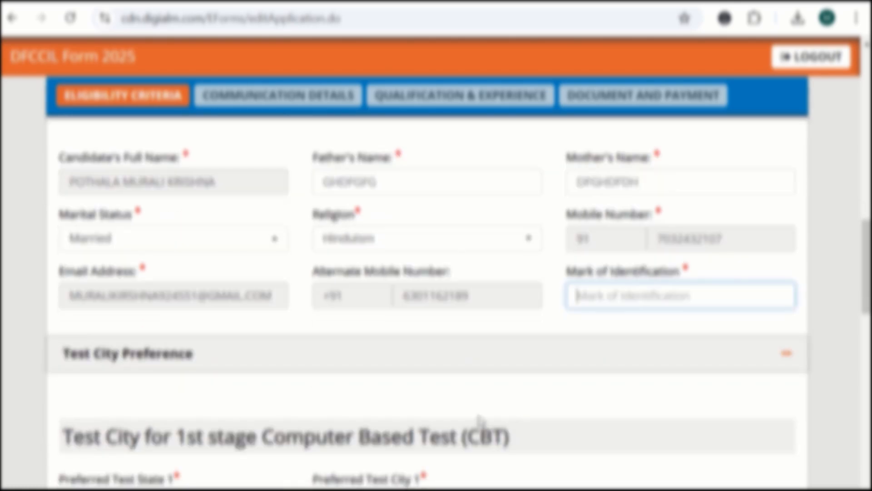
{"action": "left_click", "coordinate": [210, 345]}
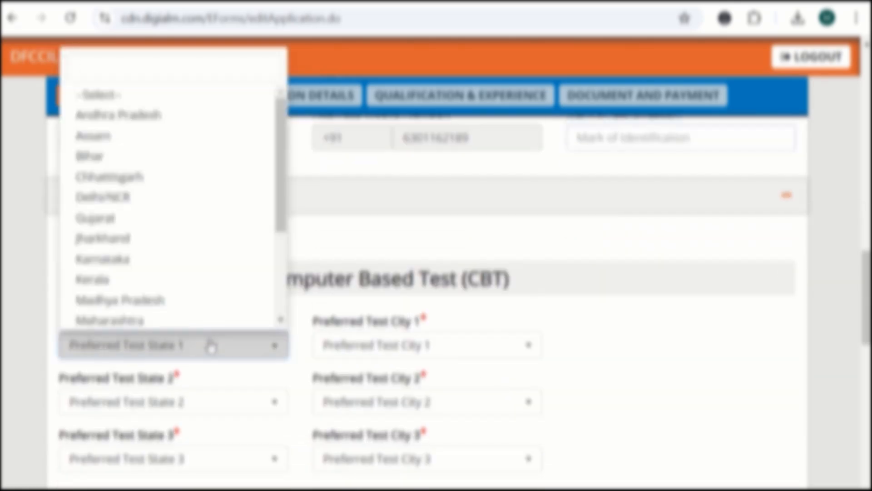
{"action": "left_click", "coordinate": [145, 262]}
{"action": "left_click", "coordinate": [199, 404]}
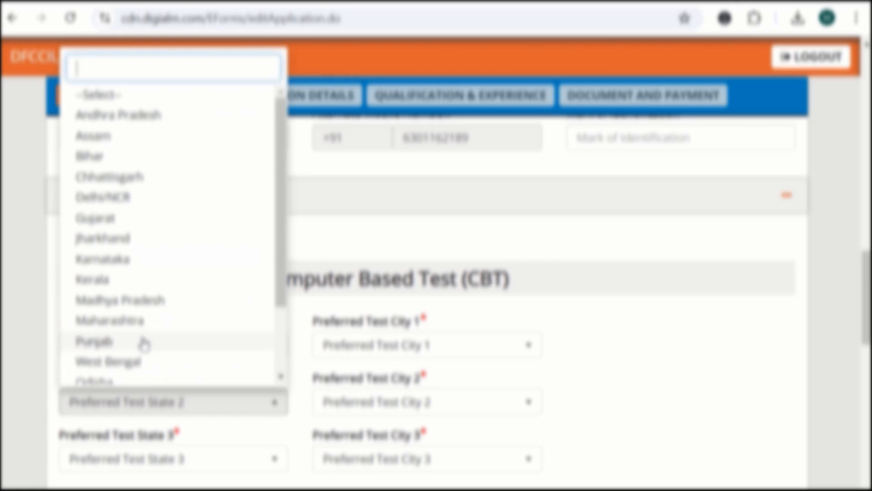
{"action": "left_click", "coordinate": [142, 323]}
{"action": "left_click", "coordinate": [251, 450]}
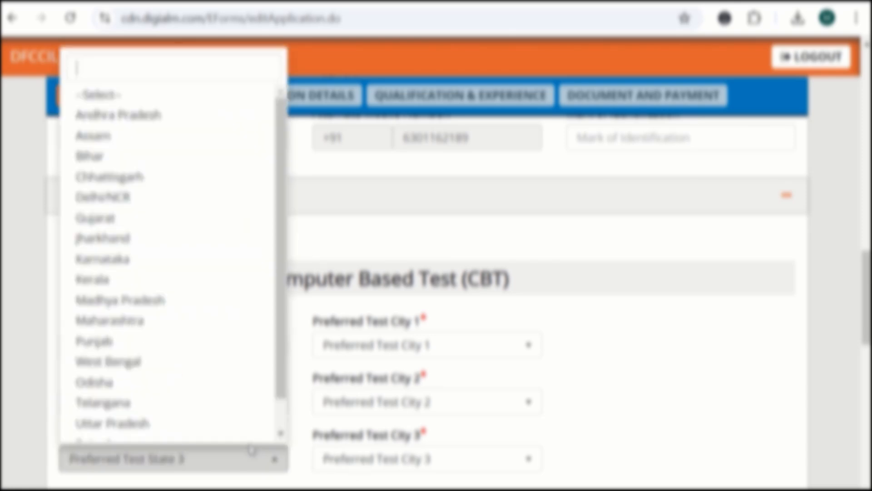
{"action": "left_click", "coordinate": [191, 341]}
Set the three preferred test cities for the 1st stage CBT to Bengaluru, Nashik and Mohali, in that order
{"action": "left_click", "coordinate": [366, 345]}
{"action": "left_click", "coordinate": [366, 412]}
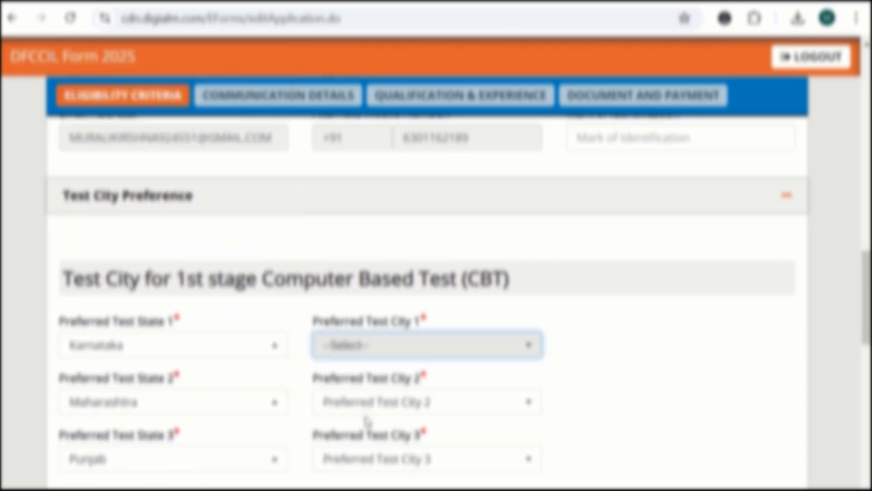
{"action": "left_click", "coordinate": [384, 349]}
{"action": "left_click", "coordinate": [370, 430]}
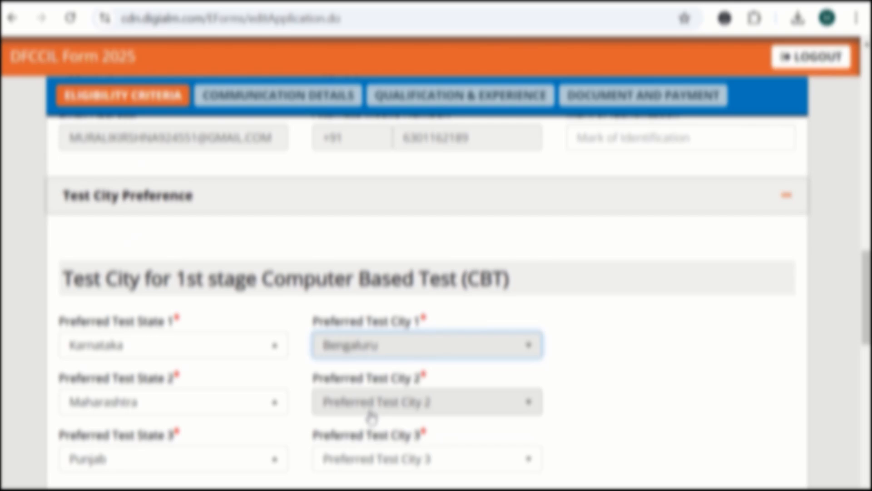
{"action": "left_click", "coordinate": [369, 409]}
{"action": "left_click", "coordinate": [367, 373]}
{"action": "scroll", "coordinate": [367, 410], "scroll_direction": "down", "scroll_amount": 3}
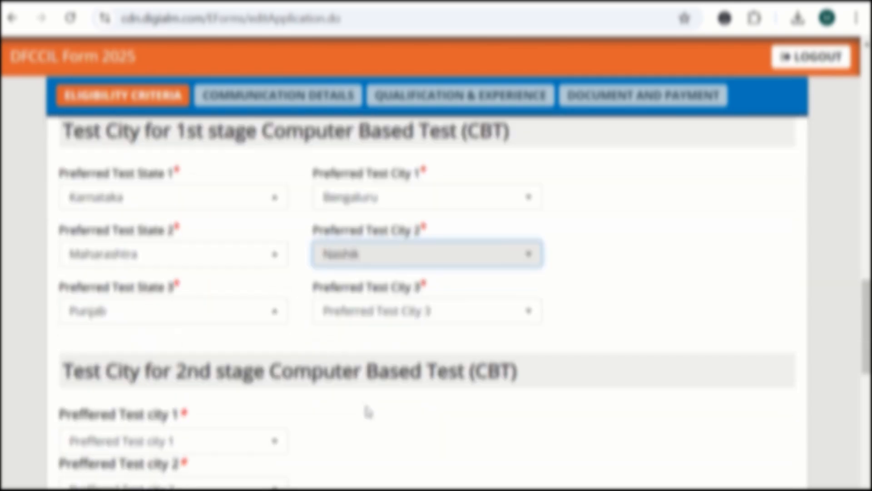
{"action": "left_click", "coordinate": [442, 309]}
{"action": "left_click", "coordinate": [407, 390]}
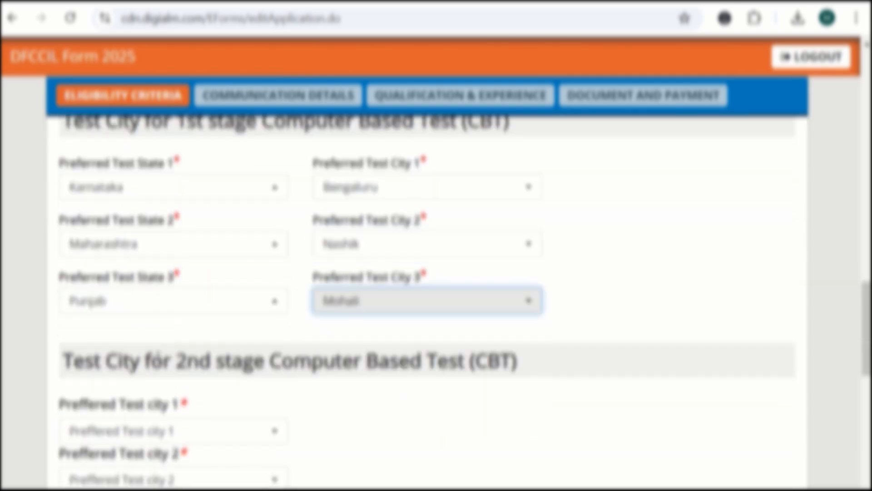
Set the first preferred test city for the 2nd stage CBT to Mumbai
{"action": "left_click", "coordinate": [167, 428]}
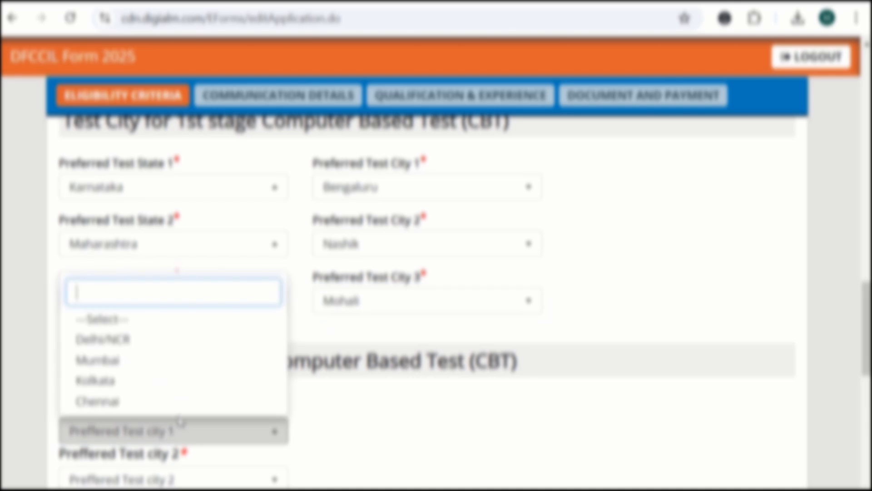
{"action": "left_click", "coordinate": [128, 368]}
{"action": "scroll", "coordinate": [226, 427], "scroll_direction": "down", "scroll_amount": 3}
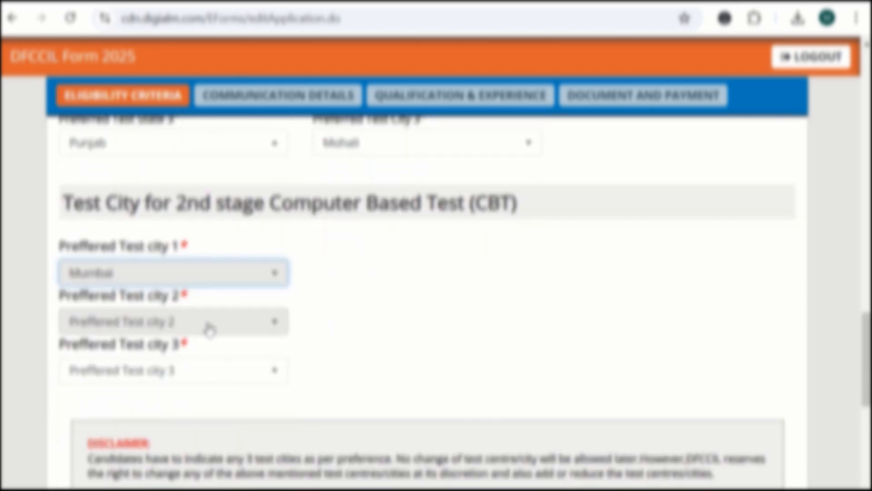
Try to choose Mumbai as the second preferred test city for the 2nd stage CBT as well, and dismiss the alert
{"action": "left_click", "coordinate": [209, 322]}
{"action": "left_click", "coordinate": [140, 423]}
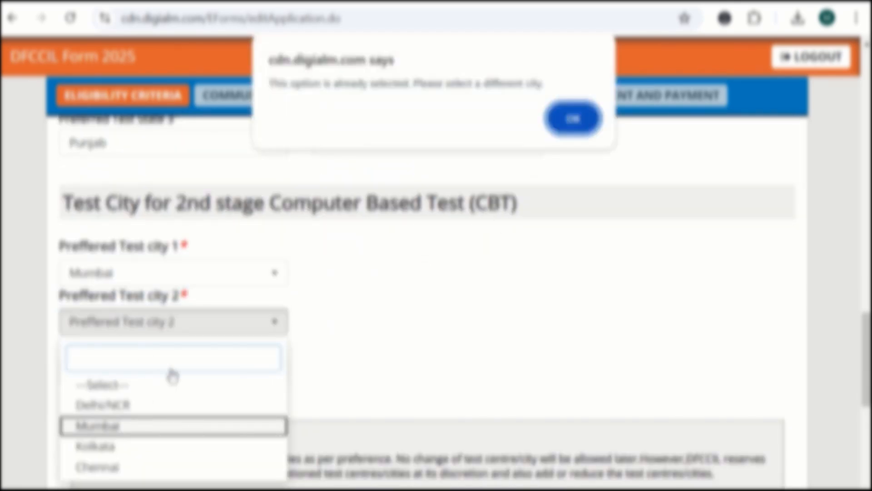
{"action": "left_click", "coordinate": [570, 115]}
{"action": "left_click", "coordinate": [295, 369]}
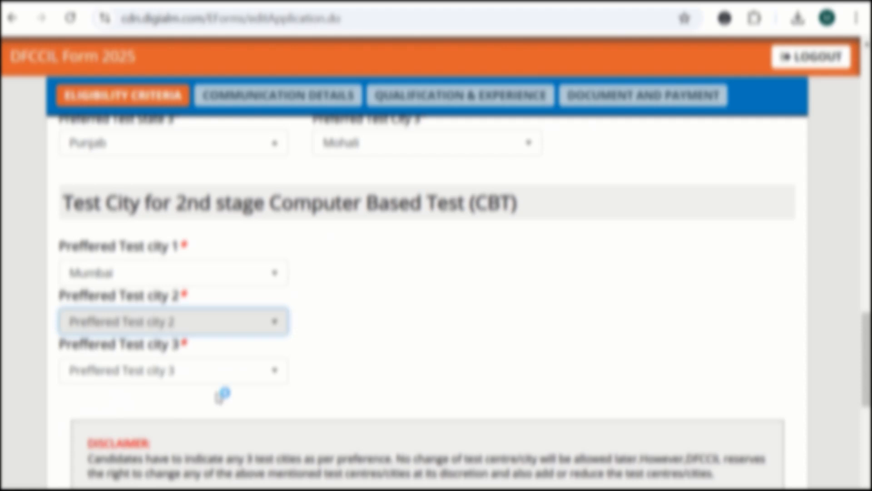
Set the second preferred test city for the 2nd stage CBT to Delhi/NCR and the third to Chennai
{"action": "left_click", "coordinate": [224, 321]}
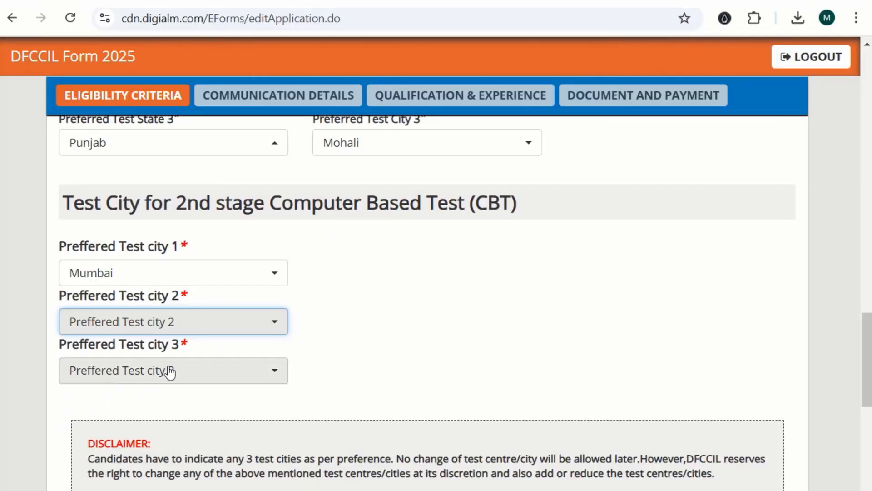
{"action": "left_click", "coordinate": [170, 323]}
{"action": "left_click", "coordinate": [132, 405]}
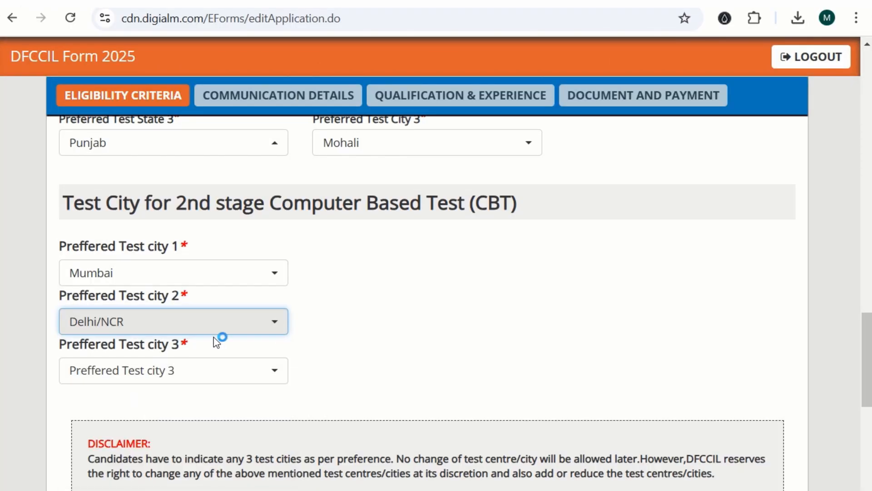
{"action": "left_click", "coordinate": [104, 381]}
{"action": "left_click", "coordinate": [116, 341]}
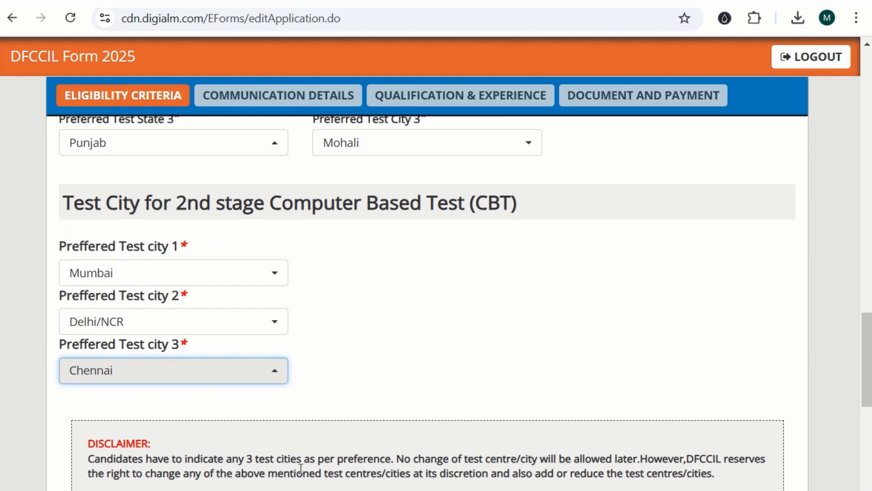
Answer No to the PwBD, Ex-Servicemen and regular DFCCIL employee questions, and try to save the section, dismissing the alert
{"action": "scroll", "coordinate": [270, 420], "scroll_direction": "down", "scroll_amount": 6}
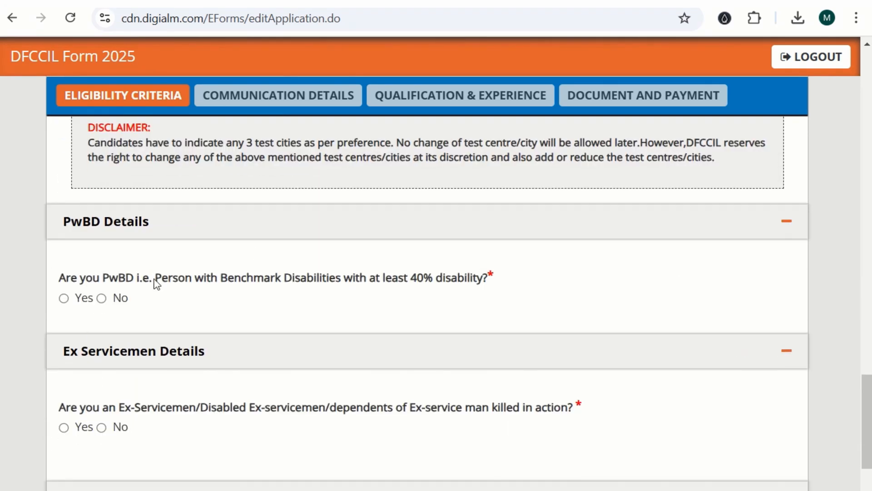
{"action": "left_click", "coordinate": [102, 299]}
{"action": "scroll", "coordinate": [185, 393], "scroll_direction": "down", "scroll_amount": 4}
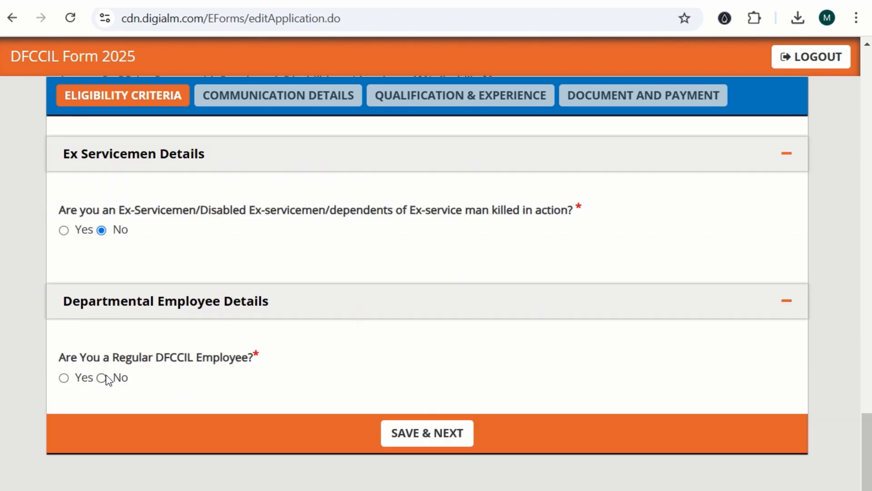
{"action": "left_click", "coordinate": [430, 431]}
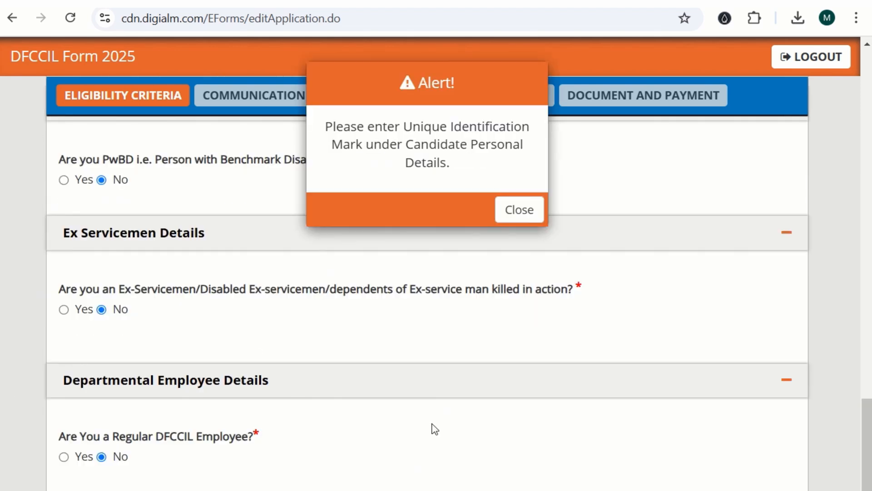
{"action": "left_click", "coordinate": [511, 210]}
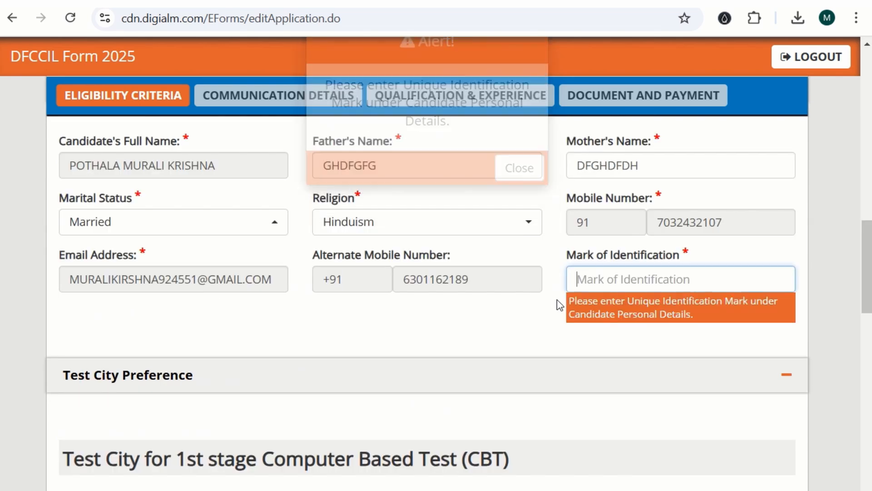
Enter sefgsegds as the Mark of Identification and save the eligibility criteria section to proceed to the communication details
{"action": "type", "text": "sefgsegds"}
{"action": "scroll", "coordinate": [352, 360], "scroll_direction": "down", "scroll_amount": 15}
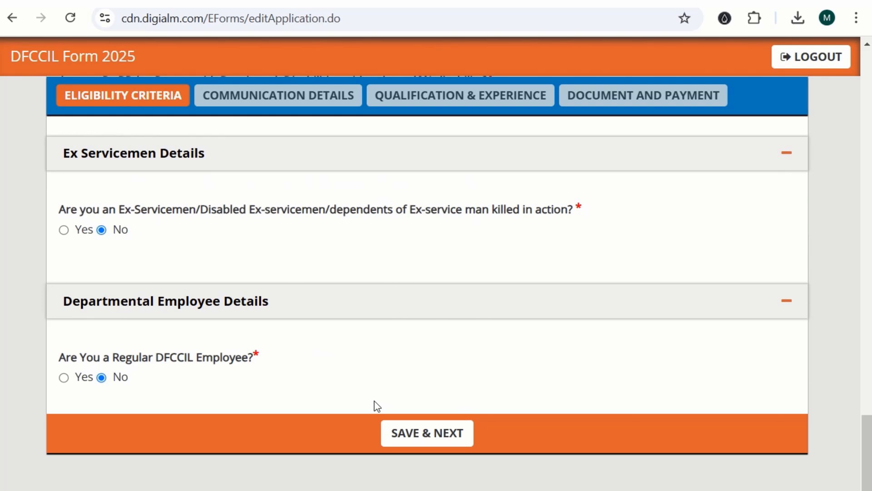
{"action": "left_click", "coordinate": [388, 435]}
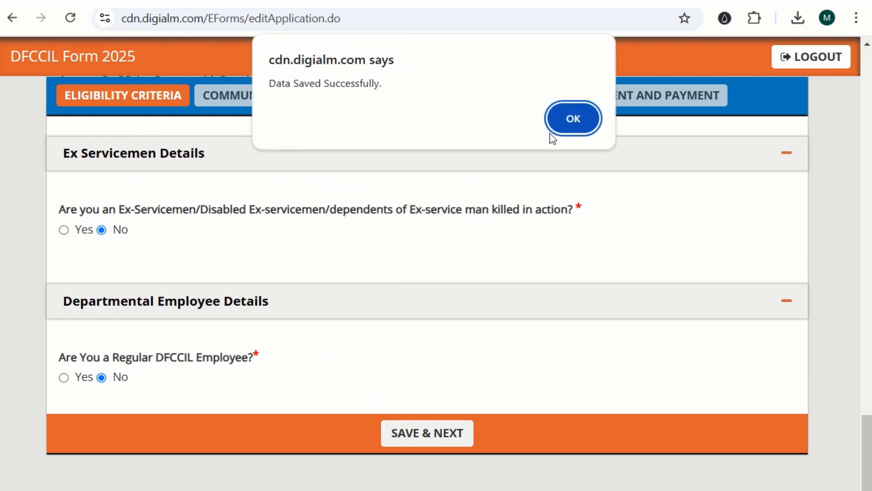
{"action": "left_click", "coordinate": [571, 119]}
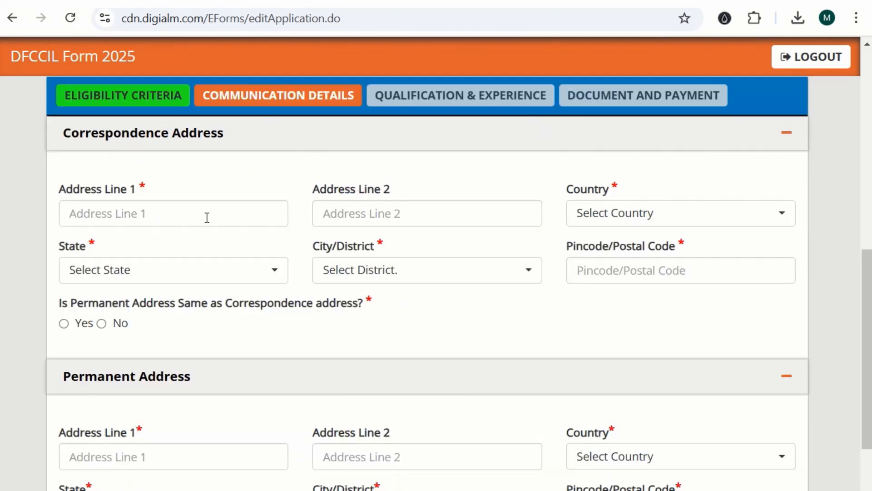
Fill in both address lines of the correspondence address and set its country to India
{"action": "left_click", "coordinate": [142, 213]}
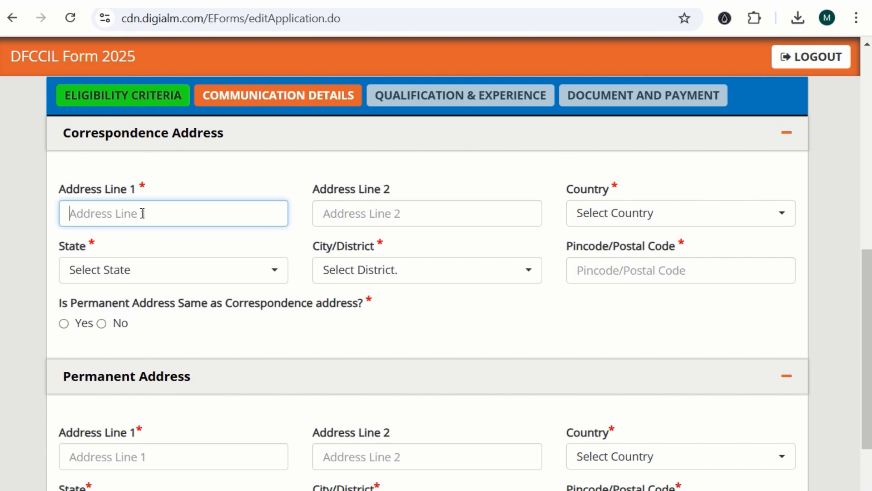
{"action": "type", "text": "asfasf"}
{"action": "left_click", "coordinate": [357, 224]}
{"action": "type", "text": "faf"}
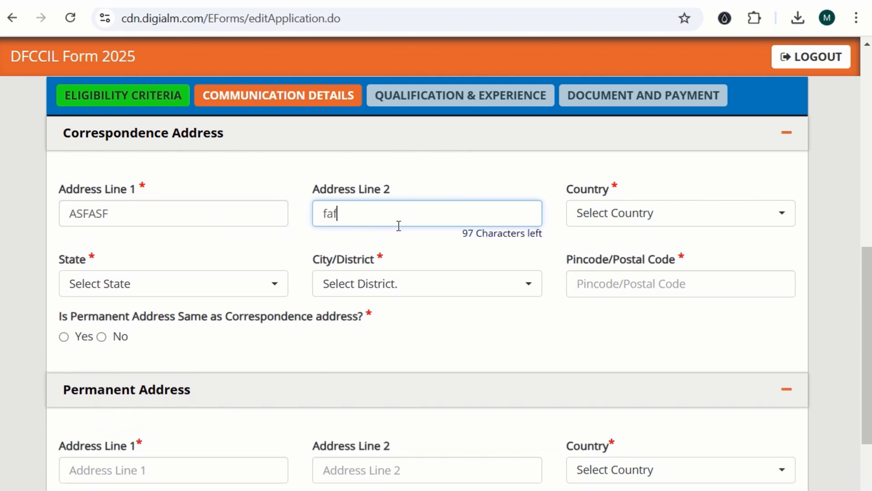
{"action": "left_click", "coordinate": [598, 217]}
{"action": "left_click", "coordinate": [603, 297]}
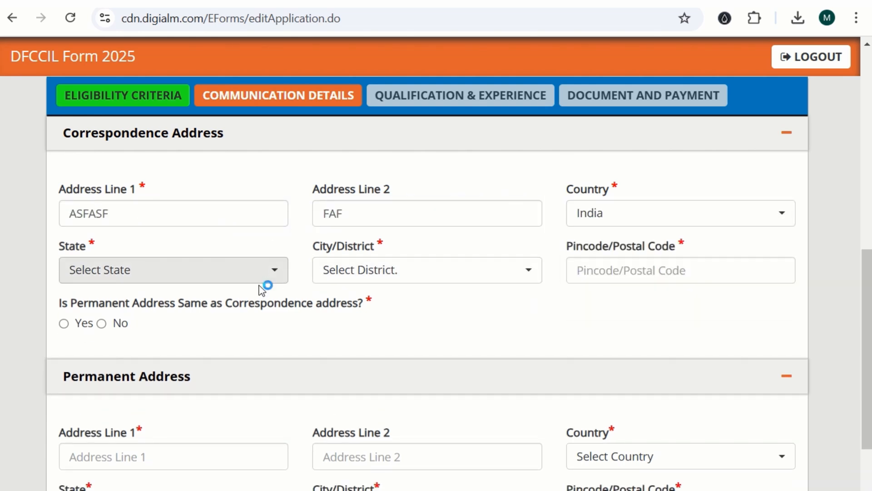
Set the correspondence address state to Andhra Pradesh and the district to Chittoor, and enter the postal code
{"action": "left_click", "coordinate": [260, 278]}
{"action": "left_click", "coordinate": [177, 358]}
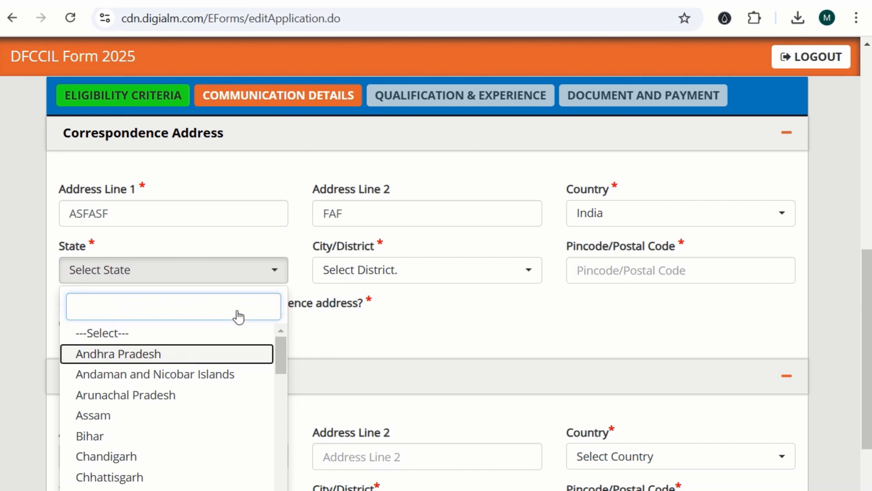
{"action": "left_click", "coordinate": [396, 274]}
{"action": "left_click", "coordinate": [379, 354]}
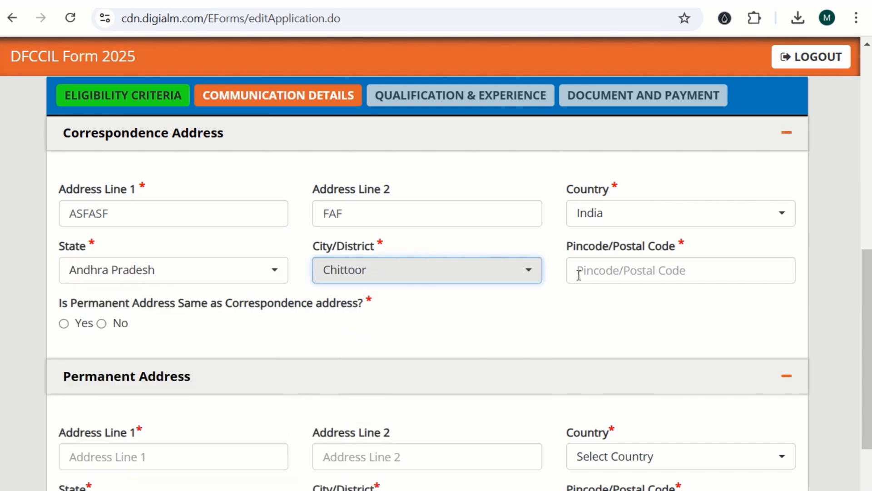
{"action": "left_click", "coordinate": [579, 272]}
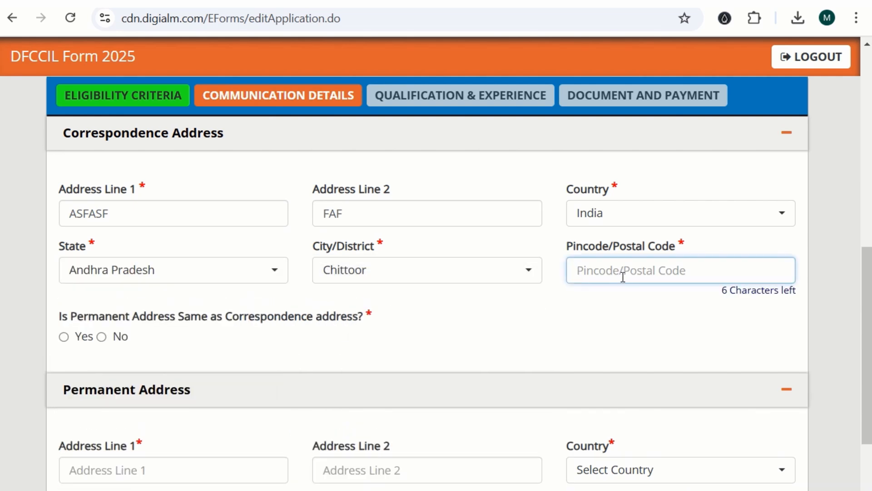
{"action": "type", "text": "521454"}
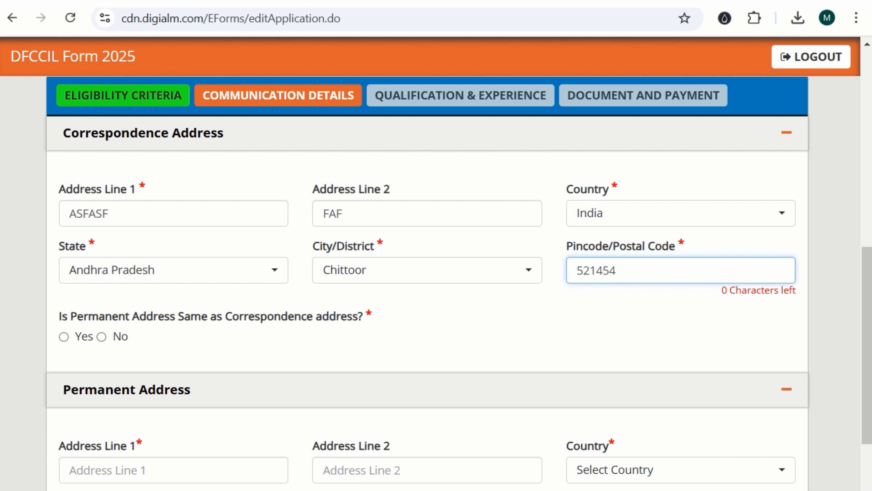
Mark the permanent address as the same as the correspondence address and save the communication details section
{"action": "scroll", "coordinate": [42, 398], "scroll_direction": "down", "scroll_amount": 2}
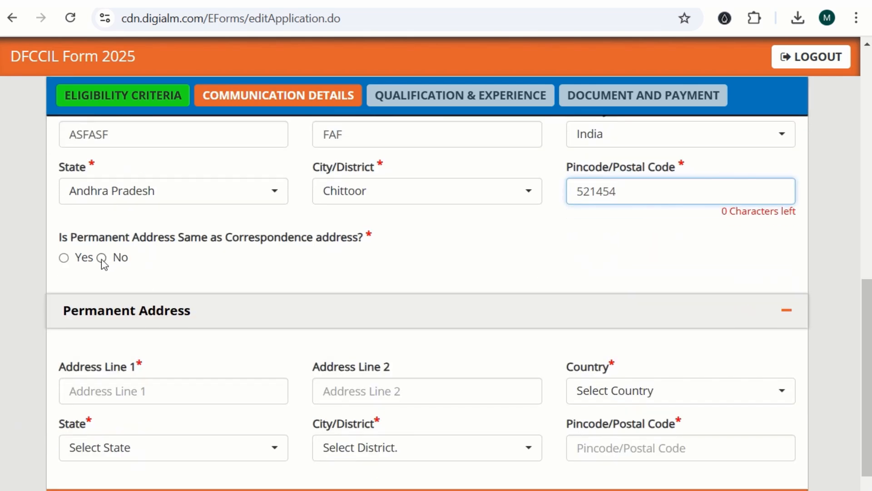
{"action": "scroll", "coordinate": [103, 261], "scroll_direction": "down", "scroll_amount": 1}
{"action": "left_click", "coordinate": [102, 245]}
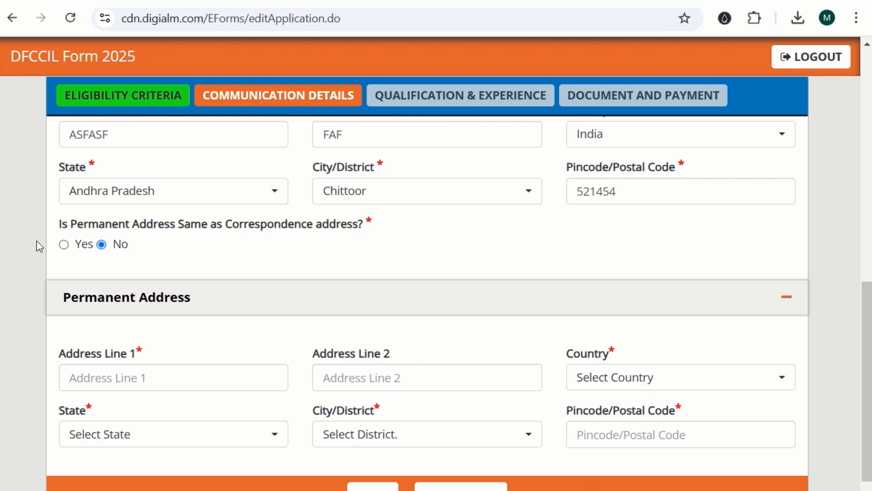
{"action": "left_click", "coordinate": [64, 244]}
{"action": "scroll", "coordinate": [175, 329], "scroll_direction": "down", "scroll_amount": 2}
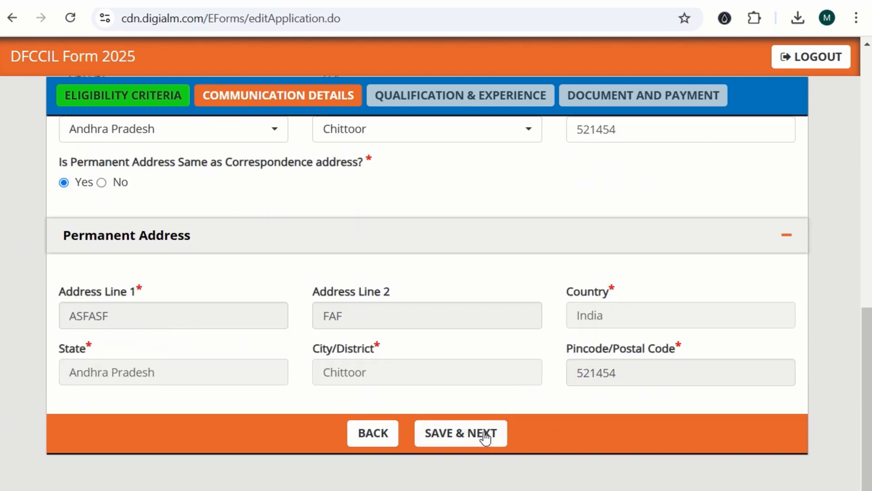
{"action": "left_click", "coordinate": [441, 433]}
{"action": "left_click", "coordinate": [549, 116]}
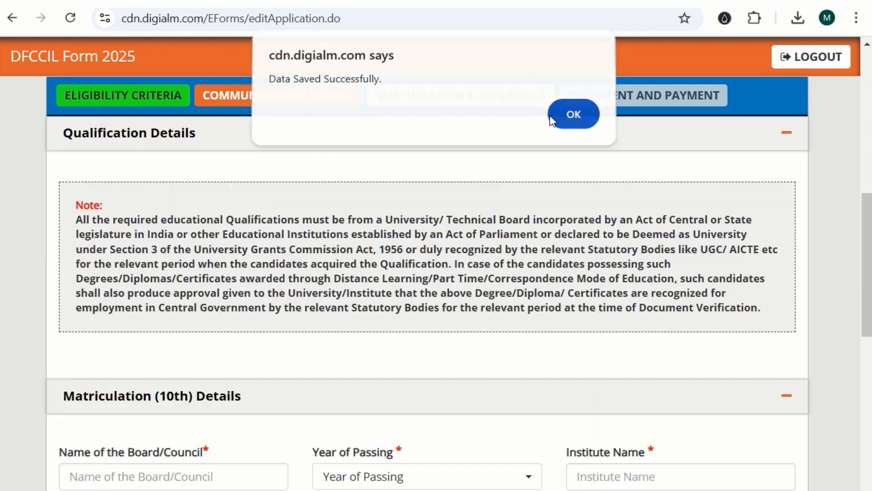
In the Matriculation (10th) details, enter a placeholder board name, set the year of passing to 2024 and the institute name to sggg
{"action": "scroll", "coordinate": [85, 282], "scroll_direction": "down", "scroll_amount": 5}
{"action": "left_click", "coordinate": [105, 247]}
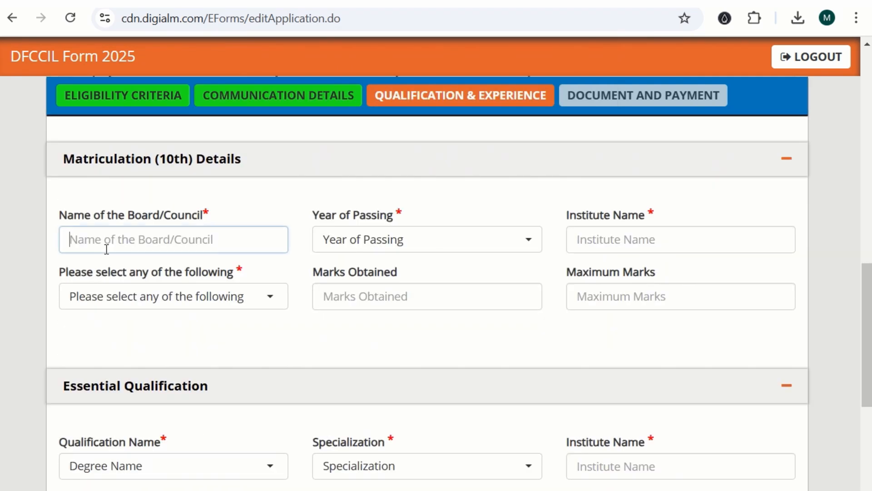
{"action": "type", "text": "sgsgsgsgsgsg"}
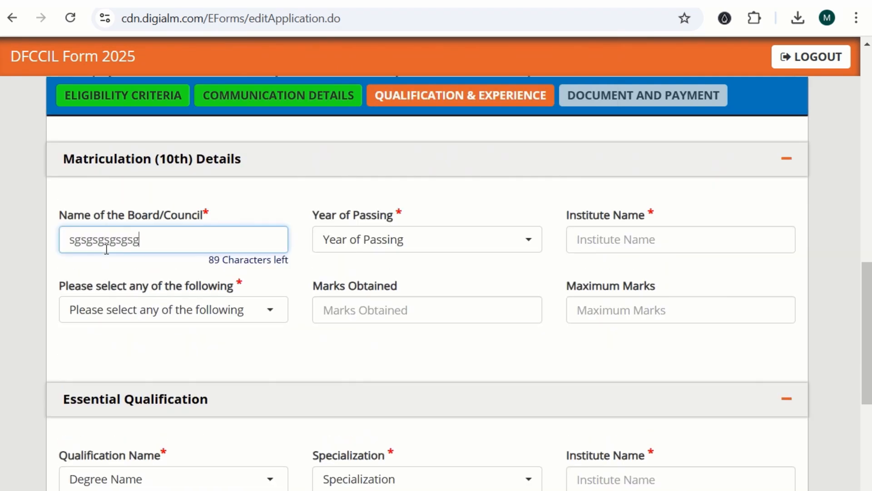
{"action": "left_click", "coordinate": [418, 240]}
{"action": "left_click", "coordinate": [375, 323]}
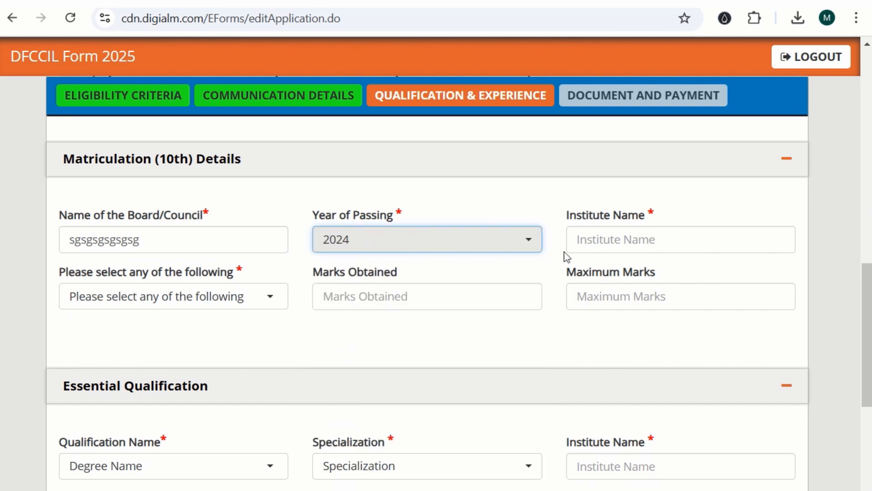
{"action": "left_click", "coordinate": [701, 244]}
{"action": "type", "text": "sggg"}
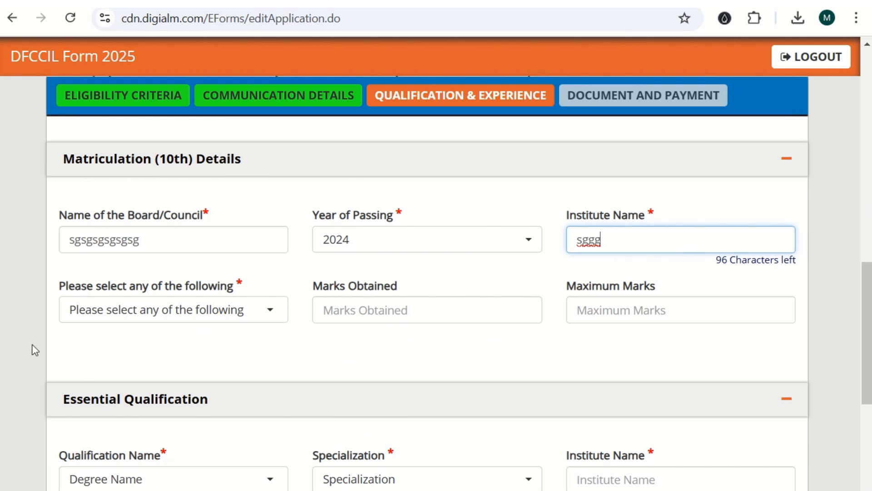
Choose Percentage as the matriculation marks type and enter 600 as the maximum marks
{"action": "left_click", "coordinate": [178, 314]}
{"action": "left_click", "coordinate": [193, 297]}
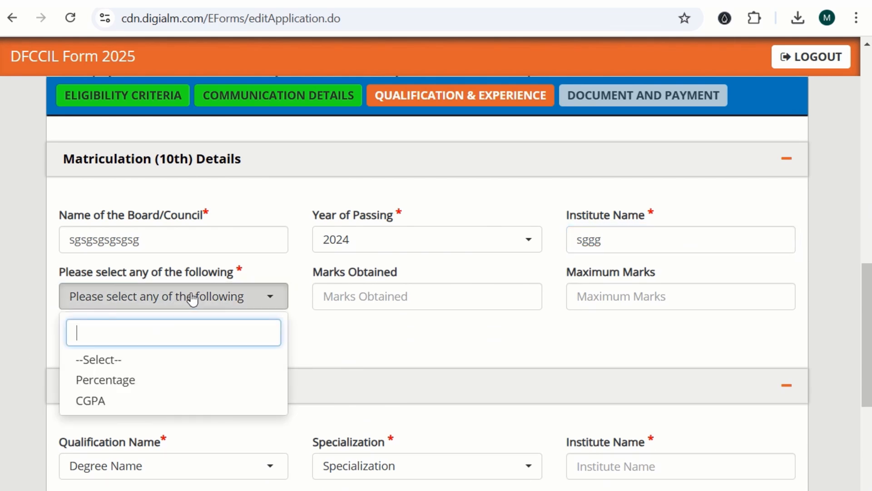
{"action": "left_click", "coordinate": [145, 387]}
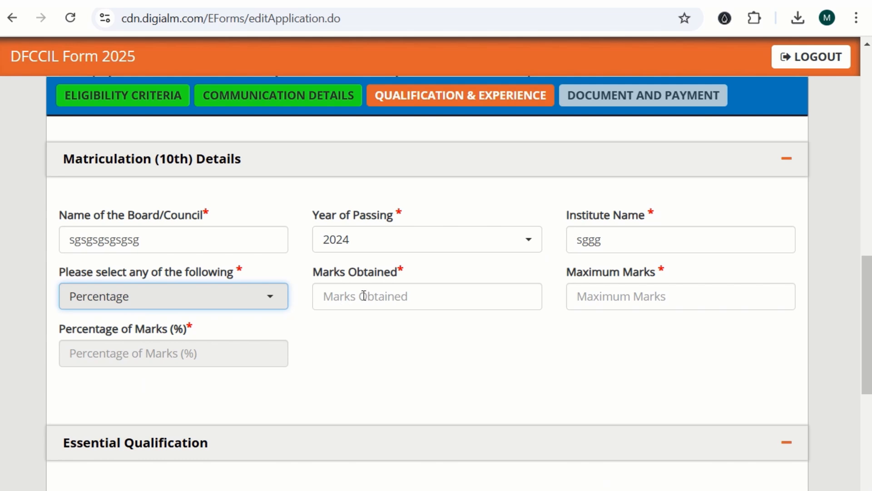
{"action": "left_click", "coordinate": [380, 293]}
{"action": "left_click", "coordinate": [645, 293]}
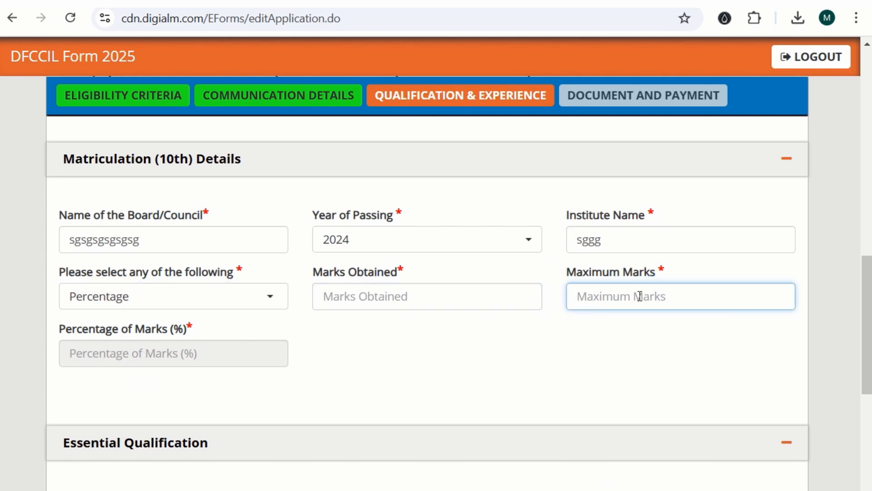
{"action": "left_click", "coordinate": [372, 293]}
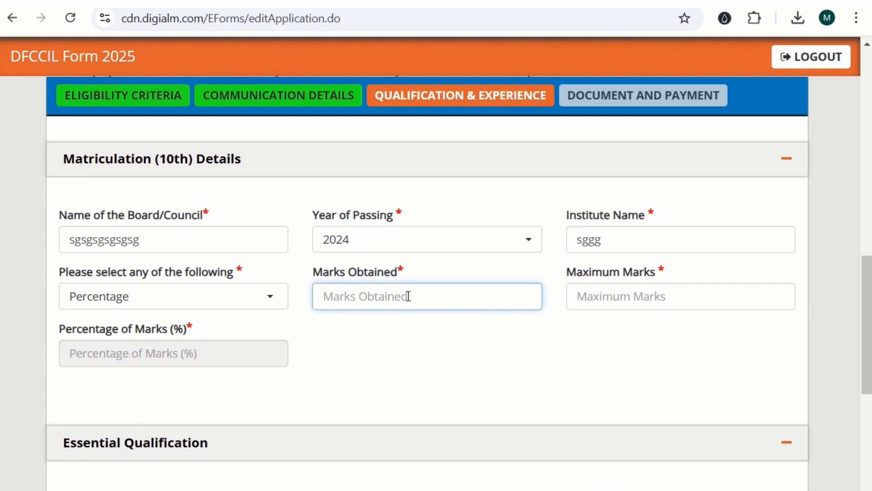
{"action": "left_click", "coordinate": [621, 302]}
{"action": "type", "text": "600"}
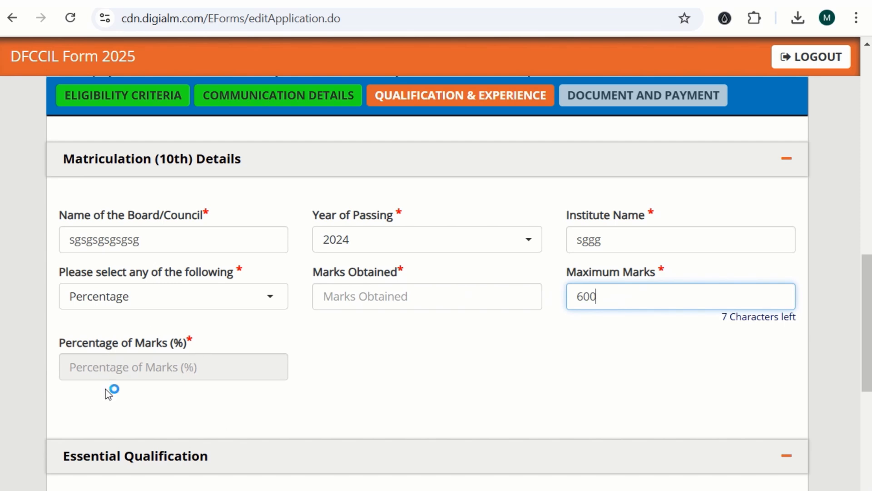
Set the essential qualification to Three years Diploma with the specialization Electronics and Instrumentation
{"action": "scroll", "coordinate": [110, 389], "scroll_direction": "down", "scroll_amount": 5}
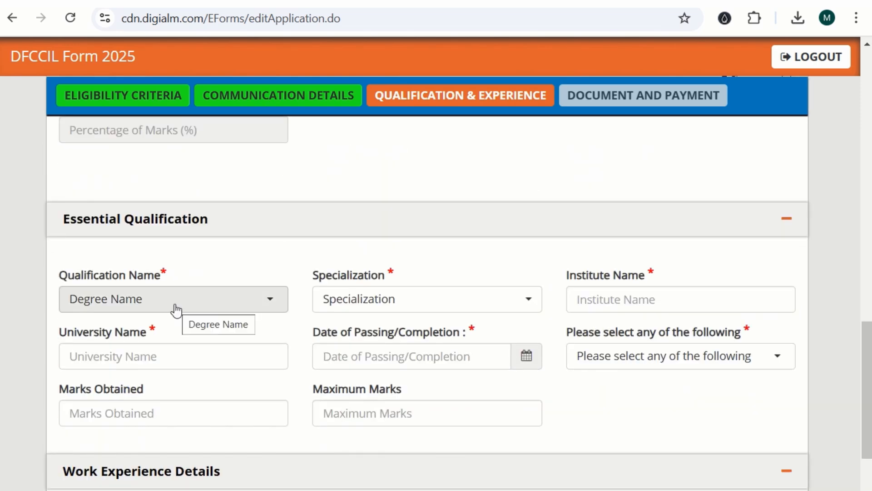
{"action": "scroll", "coordinate": [176, 311], "scroll_direction": "down", "scroll_amount": 1}
{"action": "left_click", "coordinate": [187, 295]}
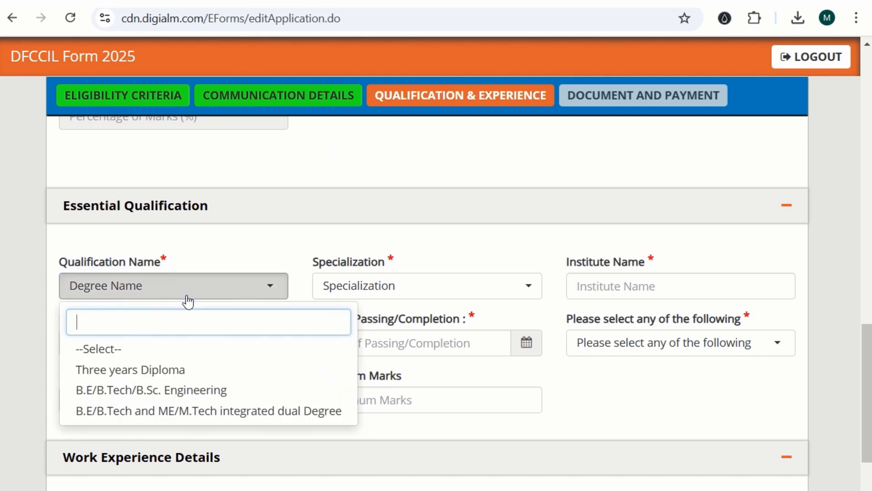
{"action": "left_click", "coordinate": [184, 370]}
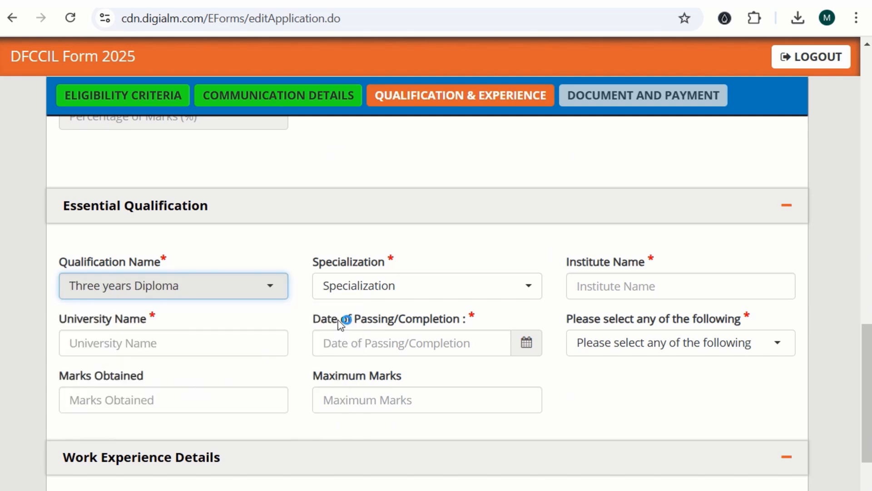
{"action": "left_click", "coordinate": [379, 297]}
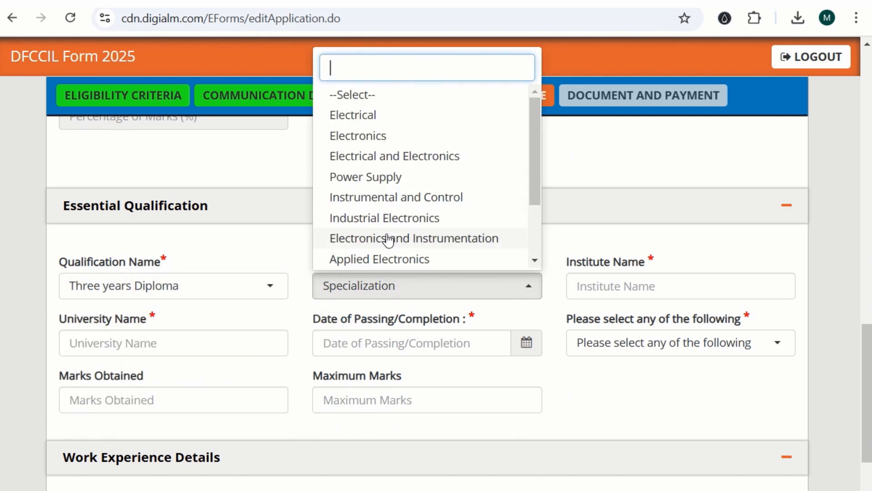
{"action": "left_click", "coordinate": [416, 240]}
Enter gdxfgxf as the institute name and gsgds as the university name for the essential qualification
{"action": "left_click", "coordinate": [593, 284]}
{"action": "type", "text": "gdxfgxf"}
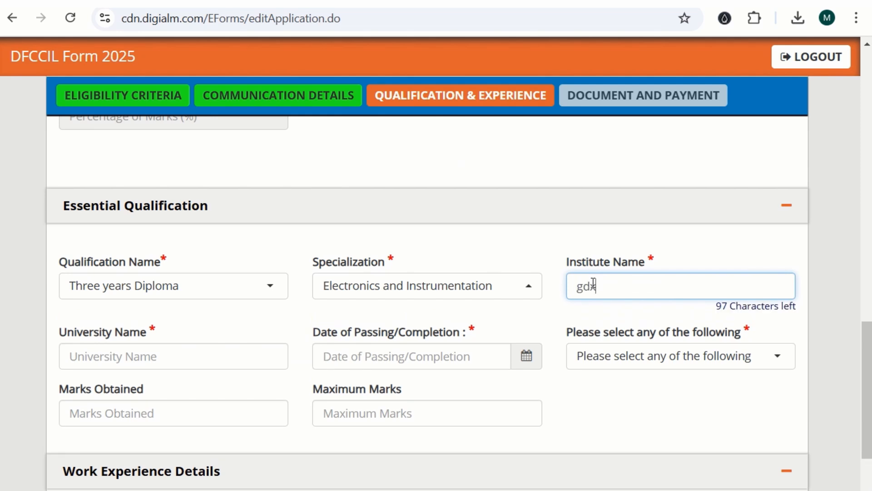
{"action": "left_click", "coordinate": [280, 352]}
{"action": "type", "text": "gsgds"}
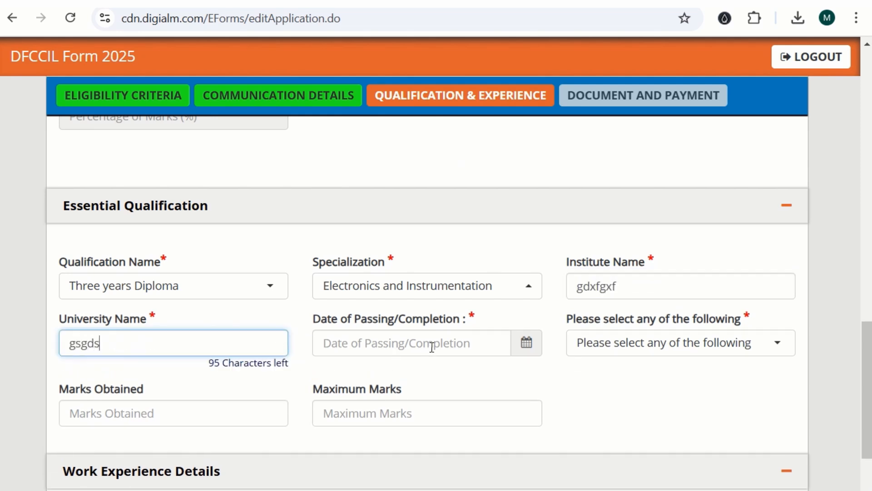
Choose Percentage as the marks type for the essential qualification
{"action": "left_click", "coordinate": [526, 345]}
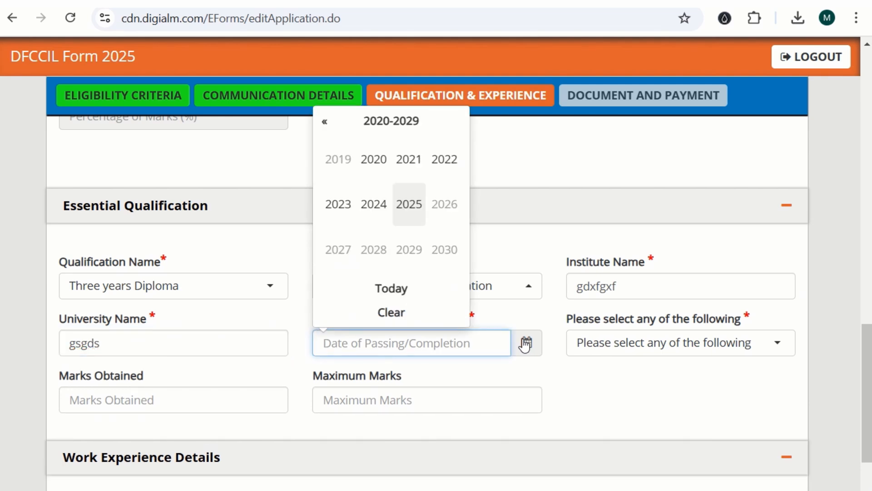
{"action": "left_click", "coordinate": [636, 359]}
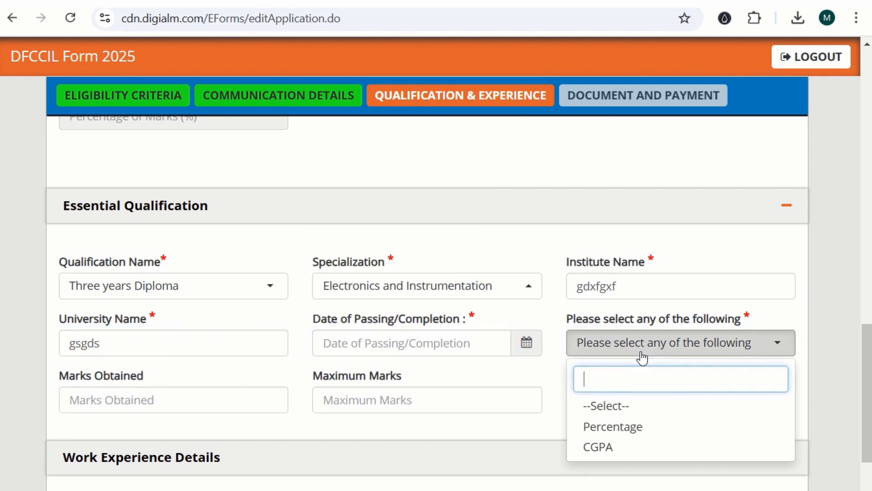
{"action": "left_click", "coordinate": [632, 426]}
Enter 652 as the marks obtained and 950 as the maximum marks for the essential qualification
{"action": "left_click", "coordinate": [526, 342]}
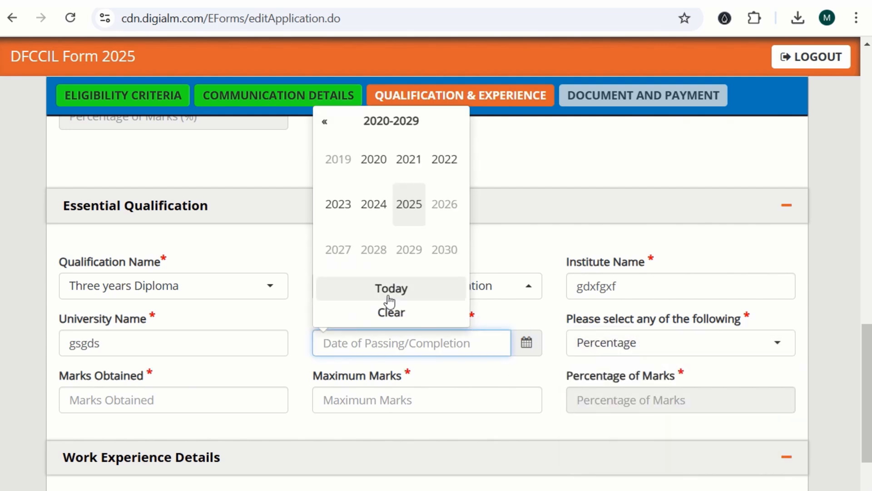
{"action": "left_click", "coordinate": [338, 162]}
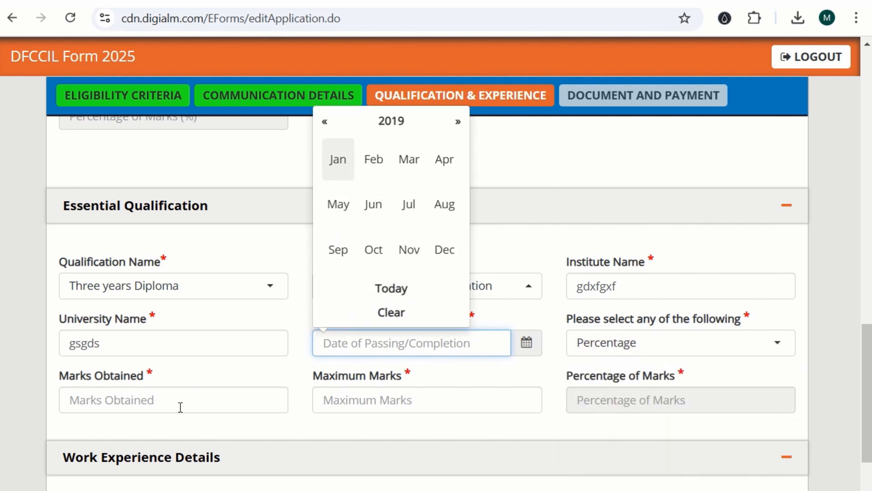
{"action": "left_click", "coordinate": [168, 396]}
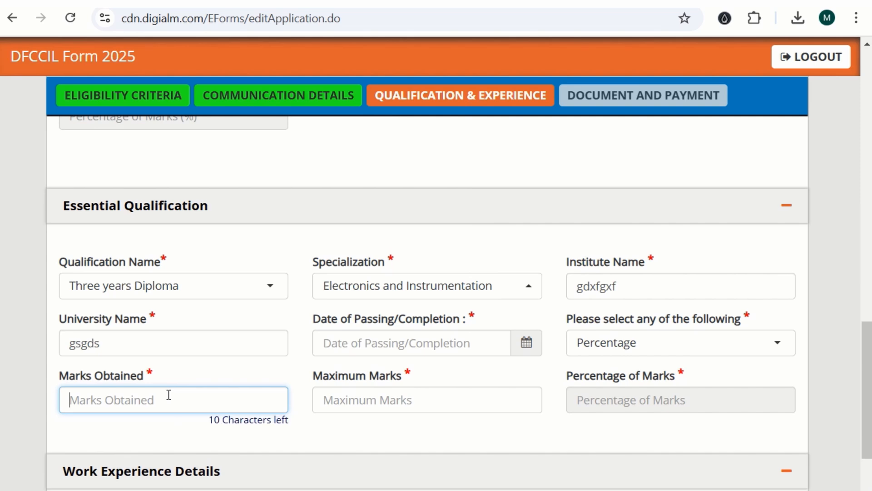
{"action": "type", "text": "652"}
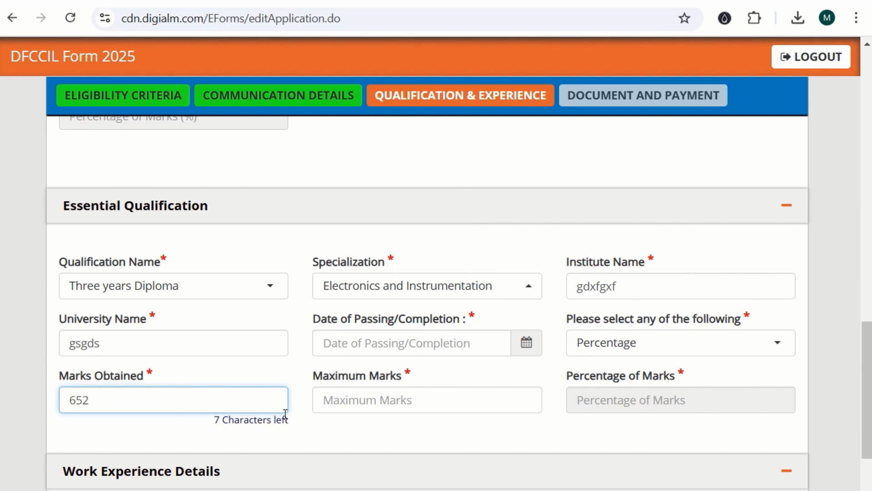
{"action": "left_click", "coordinate": [397, 396]}
{"action": "type", "text": "950"}
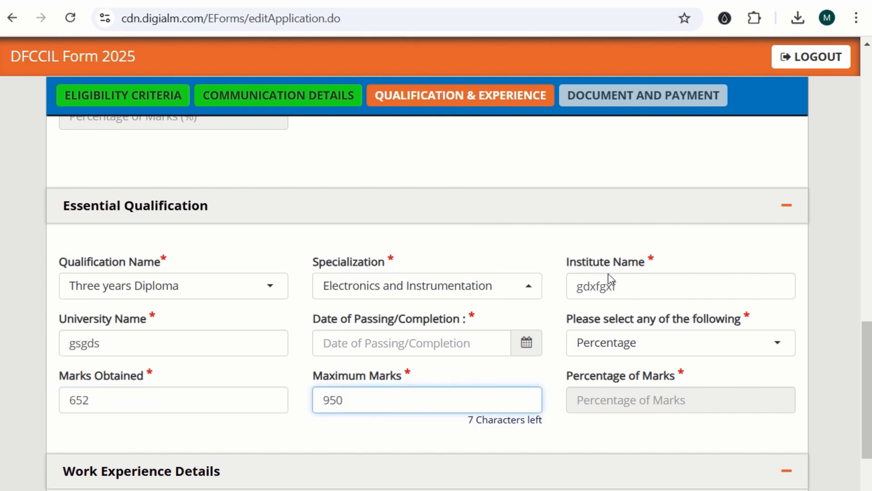
Enter 560 as the marks obtained in the Matriculation (10th) details
{"action": "scroll", "coordinate": [374, 276], "scroll_direction": "up", "scroll_amount": 5}
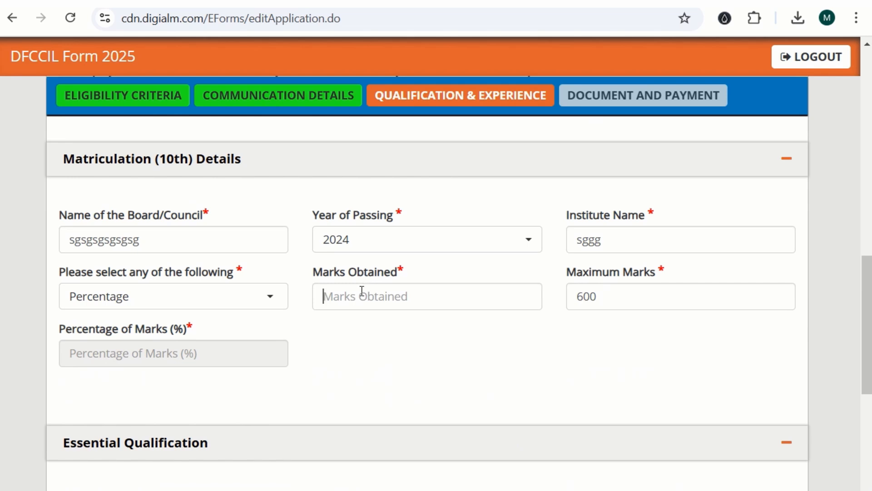
{"action": "left_click", "coordinate": [362, 291]}
{"action": "type", "text": "560"}
Try to save the Qualification & Experience section and dismiss the alert
{"action": "scroll", "coordinate": [362, 291], "scroll_direction": "down", "scroll_amount": 8}
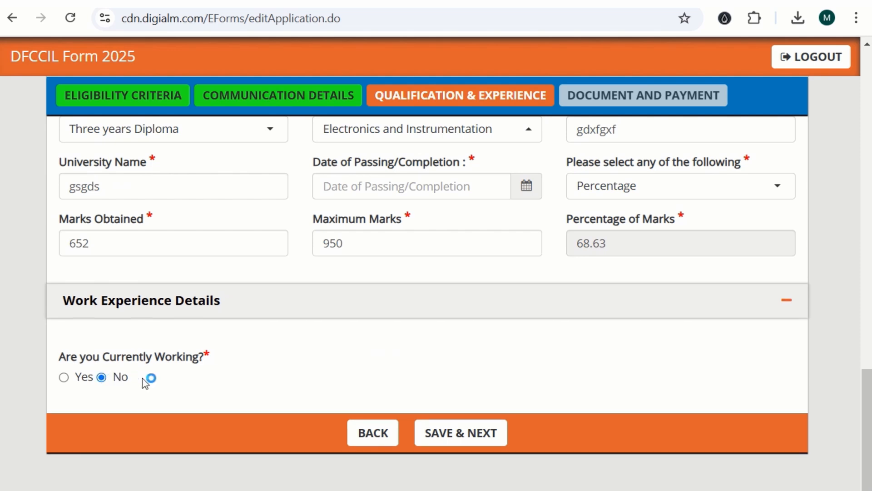
{"action": "left_click", "coordinate": [453, 439]}
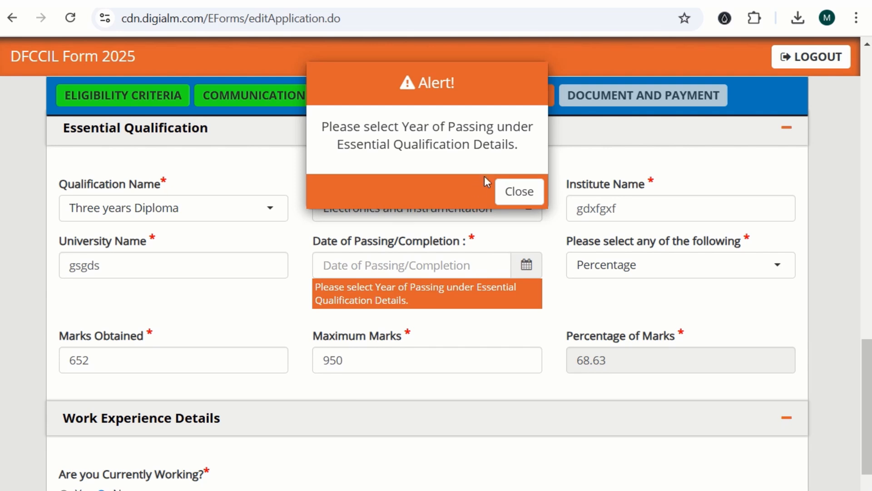
{"action": "left_click", "coordinate": [519, 191]}
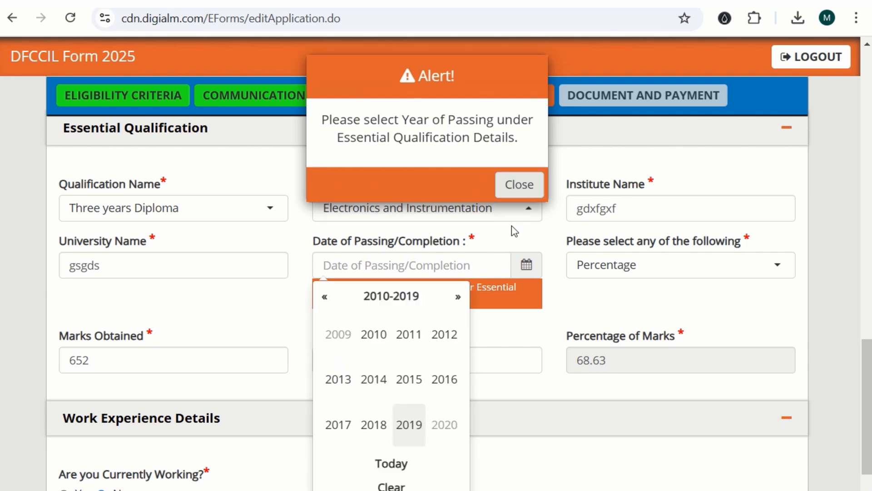
Pick 2011 as the year for the essential qualification's date of passing and retry saving the section
{"action": "left_click", "coordinate": [328, 298]}
{"action": "left_click", "coordinate": [457, 297]}
{"action": "left_click", "coordinate": [409, 336]}
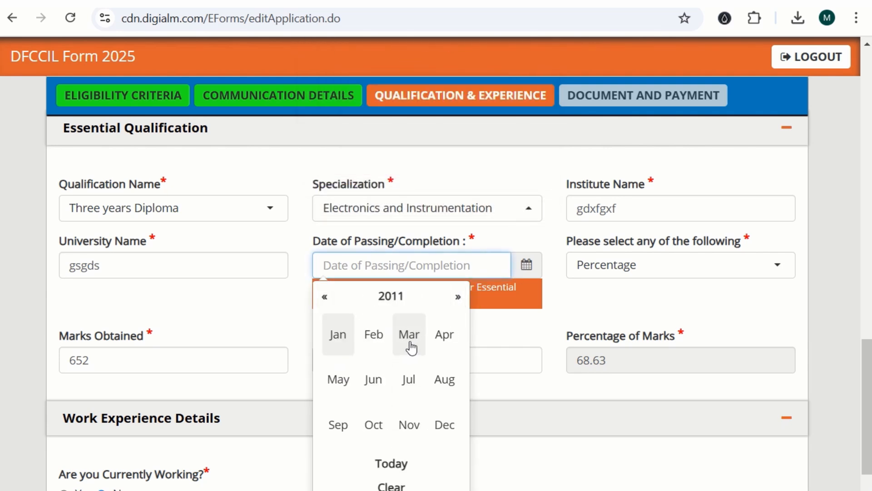
{"action": "left_click", "coordinate": [501, 336]}
{"action": "scroll", "coordinate": [420, 378], "scroll_direction": "down", "scroll_amount": 3}
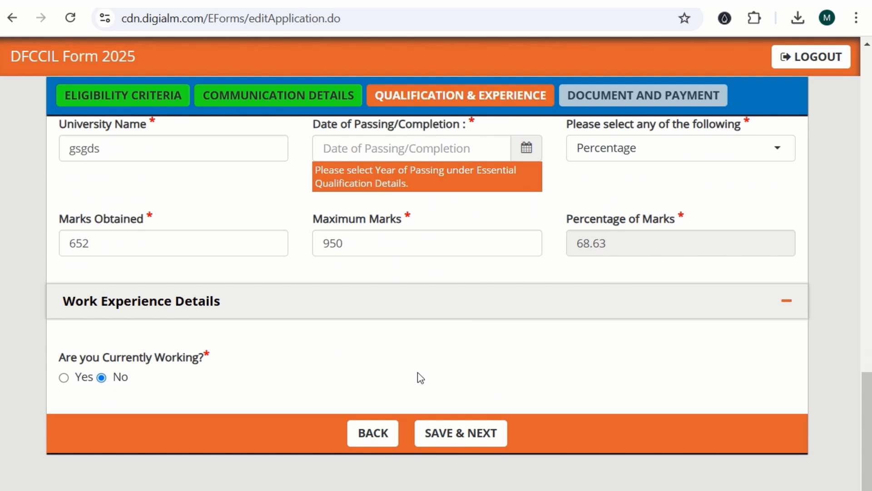
{"action": "left_click", "coordinate": [460, 449]}
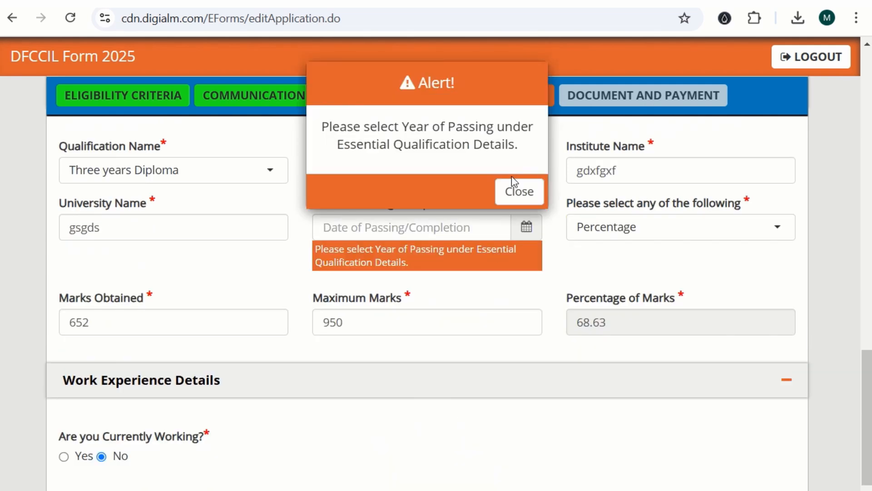
{"action": "left_click", "coordinate": [512, 186]}
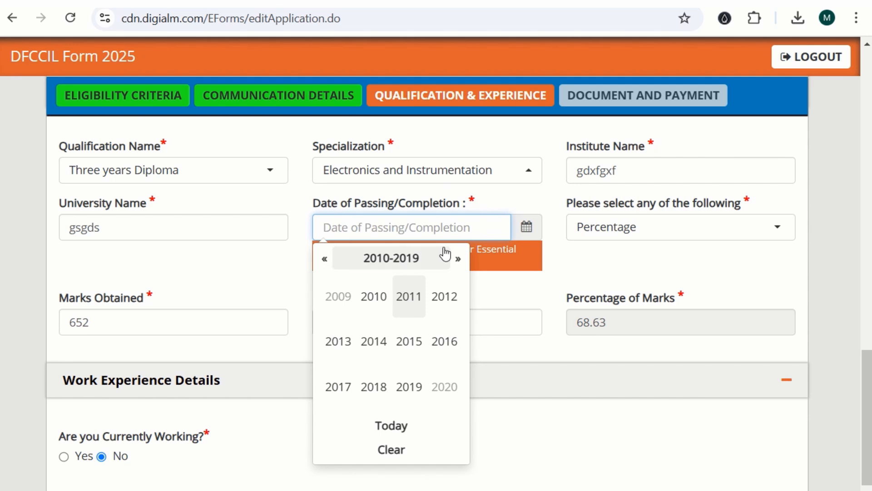
Try to set the essential qualification's date of passing to 16 March 2016
{"action": "left_click", "coordinate": [372, 300]}
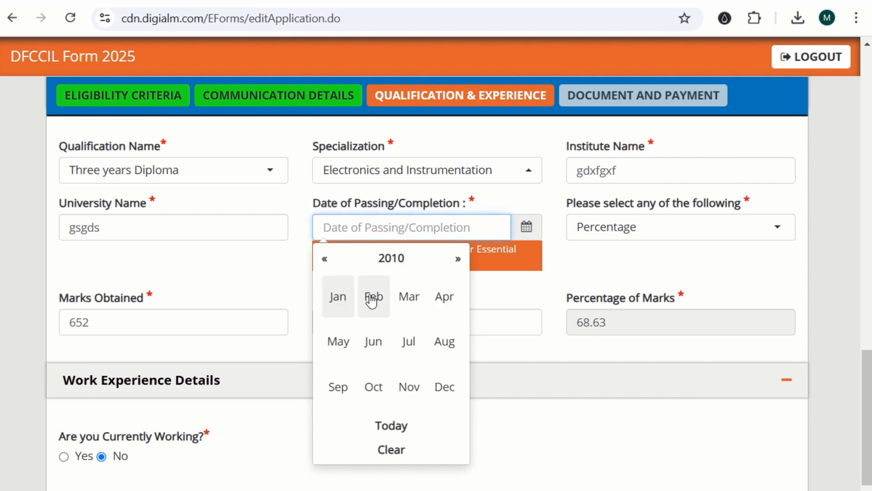
{"action": "left_click", "coordinate": [458, 258]}
{"action": "left_click", "coordinate": [458, 259]}
{"action": "left_click", "coordinate": [458, 259]}
{"action": "left_click", "coordinate": [413, 306]}
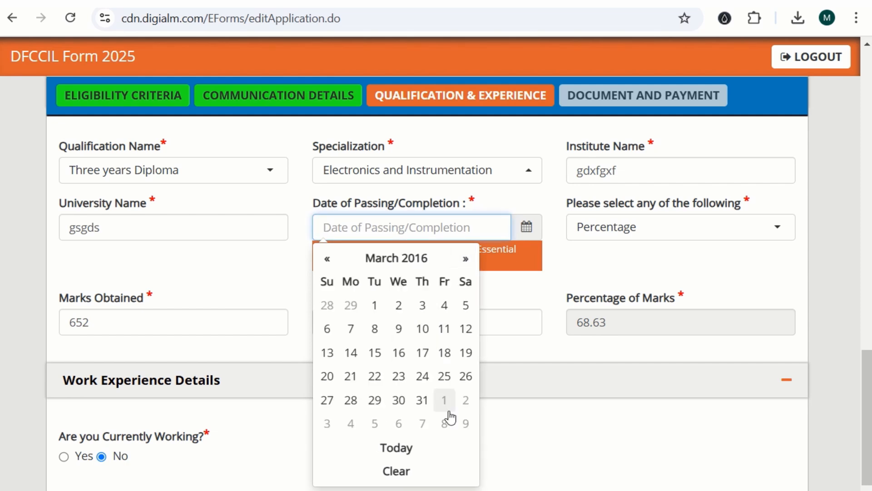
{"action": "left_click", "coordinate": [399, 353]}
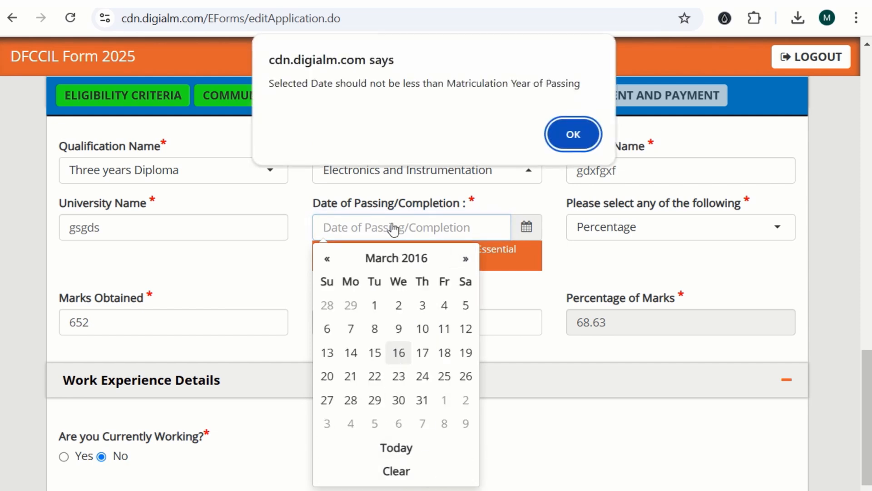
{"action": "left_click", "coordinate": [559, 132]}
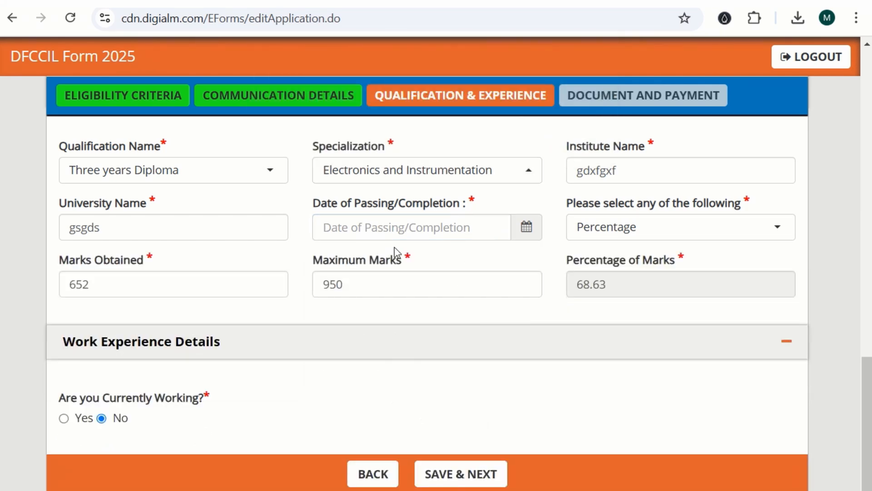
Change the year of passing in the Matriculation (10th) details to 2012
{"action": "scroll", "coordinate": [399, 272], "scroll_direction": "down", "scroll_amount": 2}
{"action": "scroll", "coordinate": [400, 290], "scroll_direction": "up", "scroll_amount": 8}
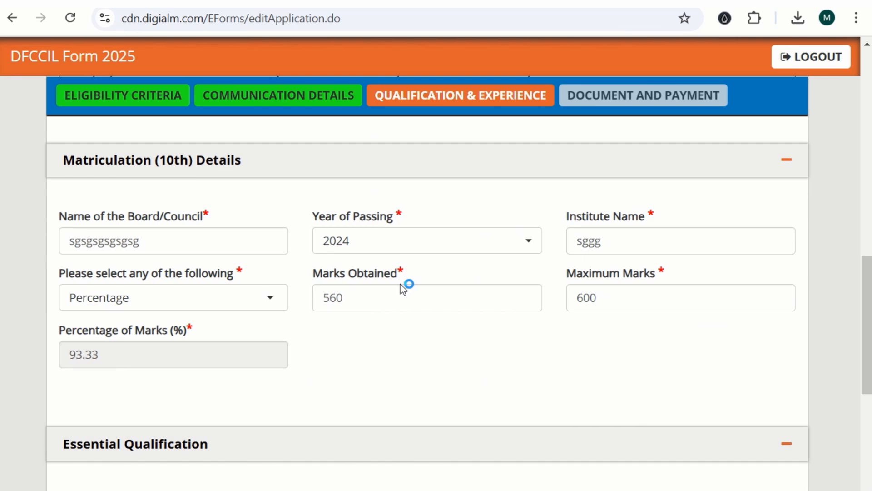
{"action": "left_click", "coordinate": [405, 255]}
{"action": "scroll", "coordinate": [374, 351], "scroll_direction": "up", "scroll_amount": 3}
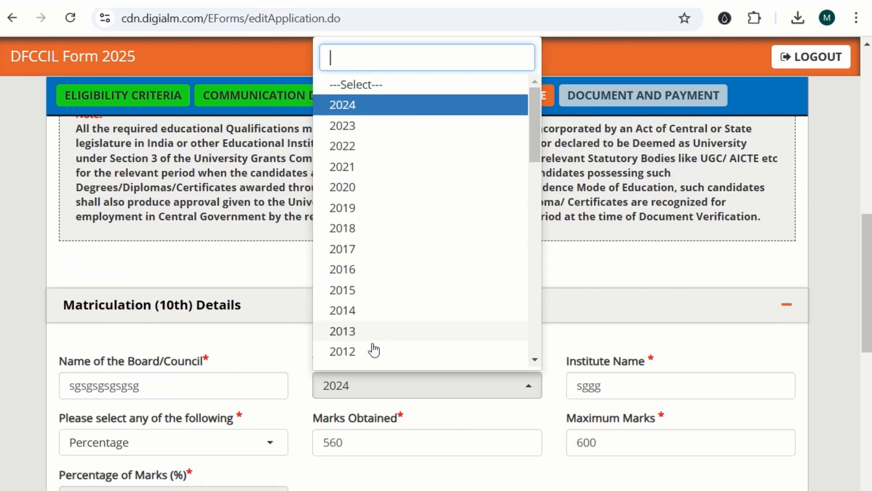
{"action": "scroll", "coordinate": [373, 350], "scroll_direction": "down", "scroll_amount": 3}
{"action": "scroll", "coordinate": [354, 356], "scroll_direction": "down", "scroll_amount": 5}
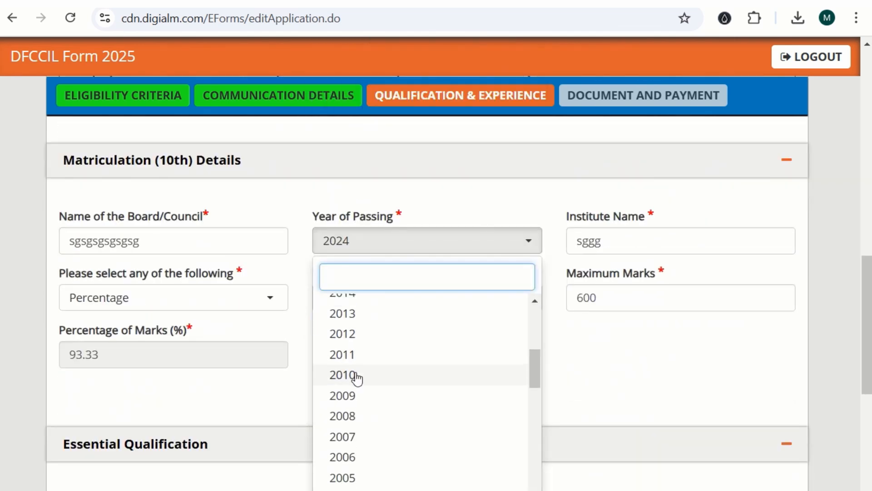
{"action": "left_click", "coordinate": [356, 335]}
Set the essential qualification's date of passing to 25/08/2016 and save the section to proceed to Document and Payment
{"action": "scroll", "coordinate": [364, 329], "scroll_direction": "down", "scroll_amount": 10}
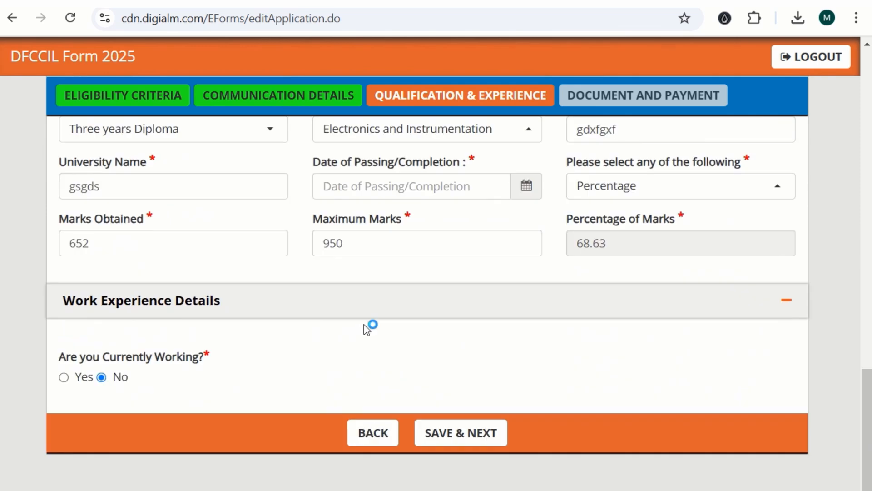
{"action": "left_click", "coordinate": [535, 196]}
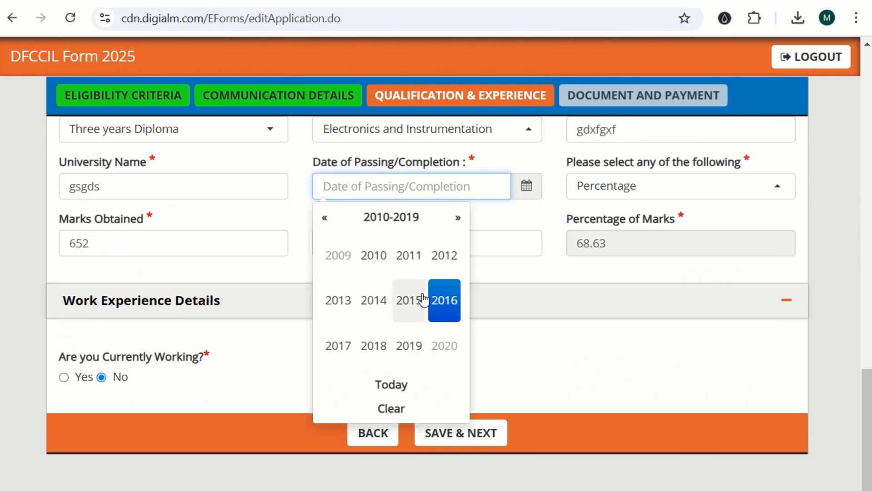
{"action": "left_click", "coordinate": [441, 302]}
{"action": "left_click", "coordinate": [444, 300]}
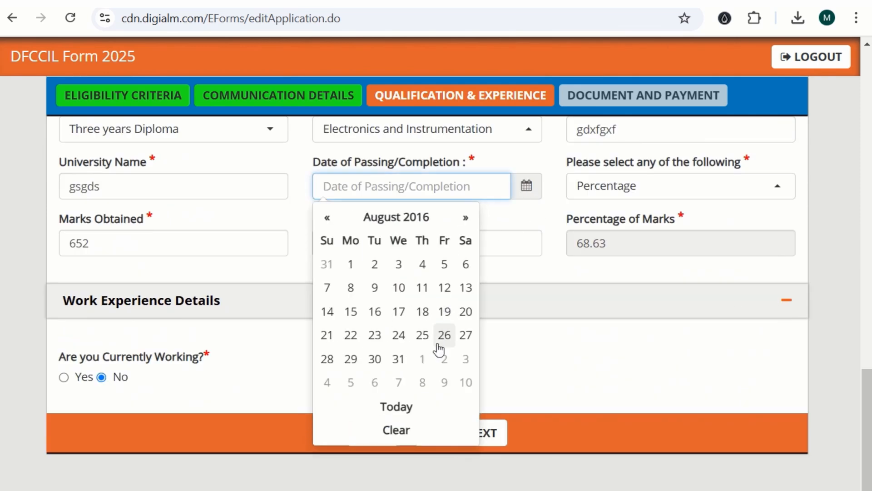
{"action": "left_click", "coordinate": [427, 334]}
{"action": "left_click", "coordinate": [478, 449]}
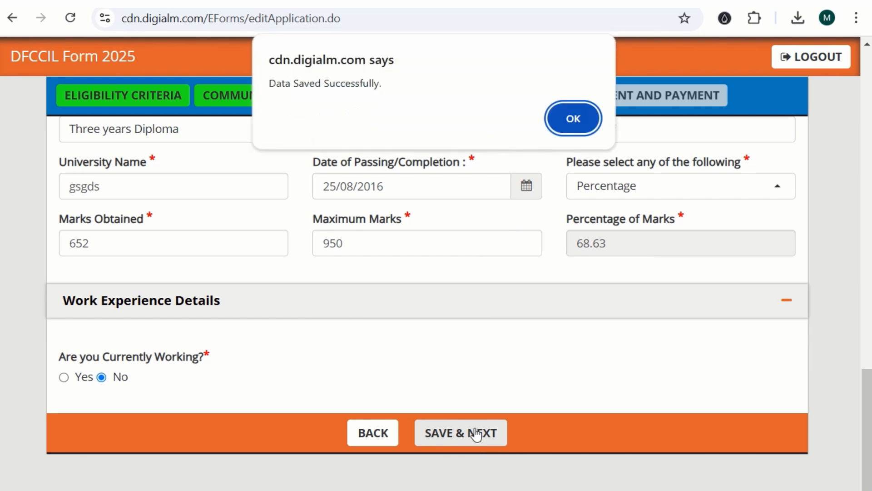
{"action": "left_click", "coordinate": [571, 117]}
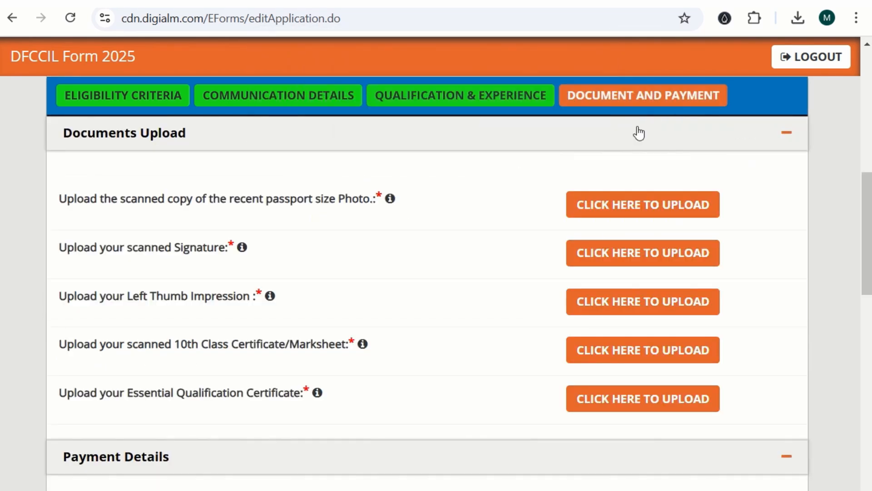
Review the upload requirements for the photo, signature, left thumb impression, 10th class certificate and essential qualification certificate
{"action": "scroll", "coordinate": [185, 282], "scroll_direction": "down", "scroll_amount": 3}
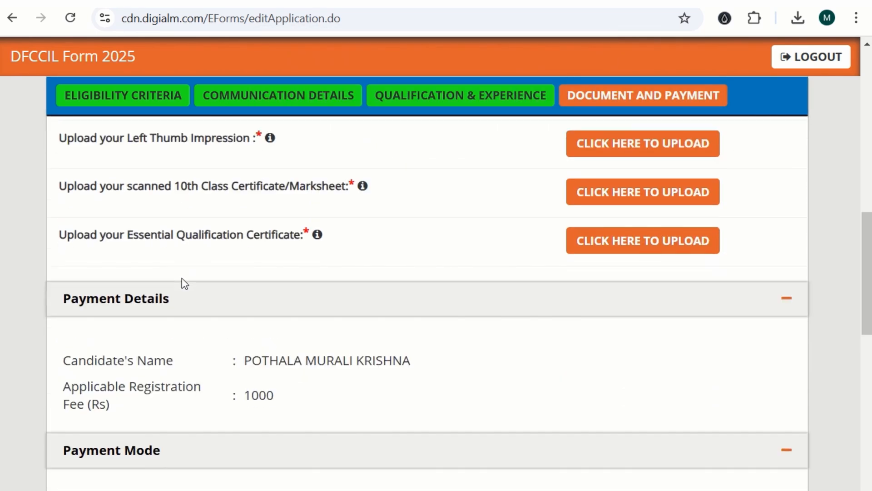
{"action": "scroll", "coordinate": [259, 195], "scroll_direction": "up", "scroll_amount": 3}
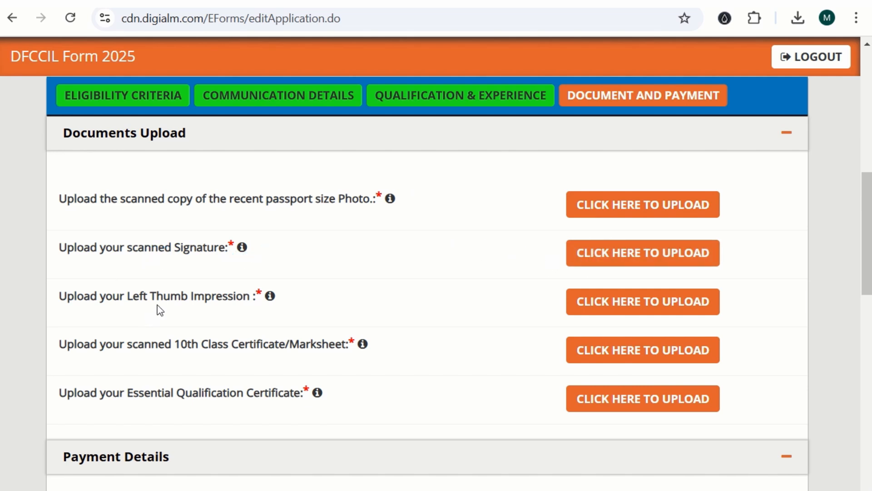
{"action": "left_click", "coordinate": [651, 307]}
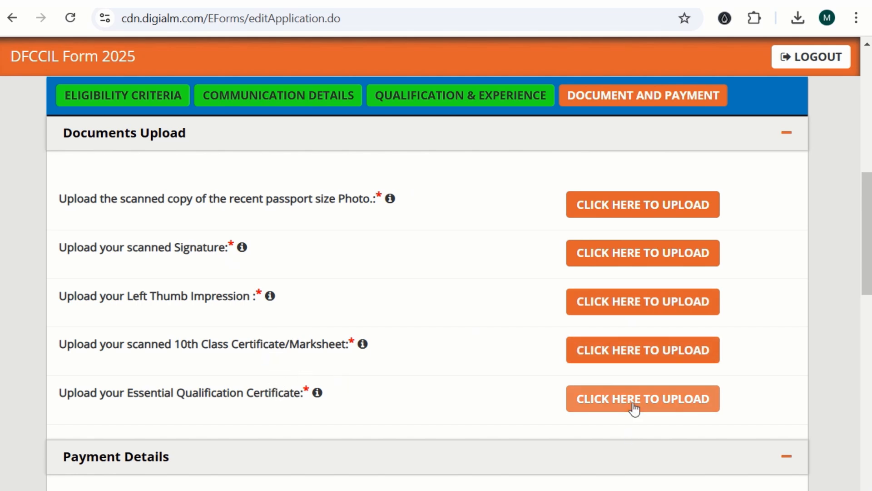
{"action": "scroll", "coordinate": [349, 390], "scroll_direction": "down", "scroll_amount": 2}
{"action": "mouse_move", "coordinate": [321, 317]}
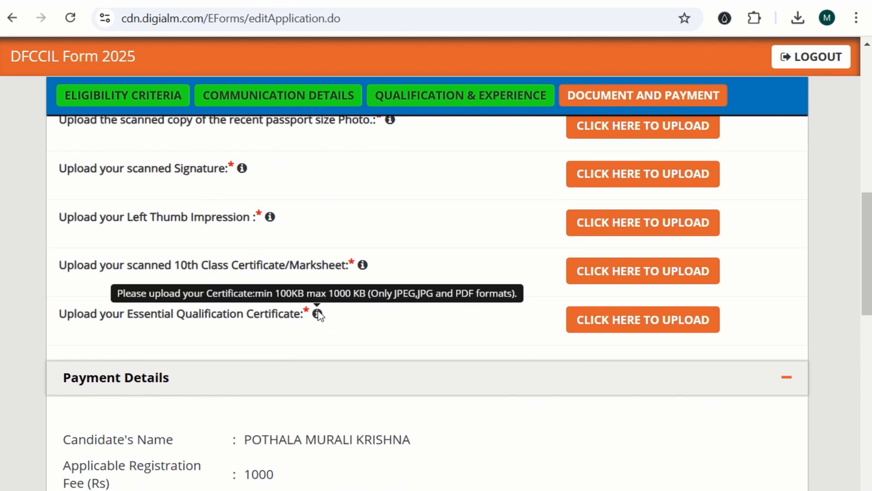
{"action": "mouse_move", "coordinate": [362, 266]}
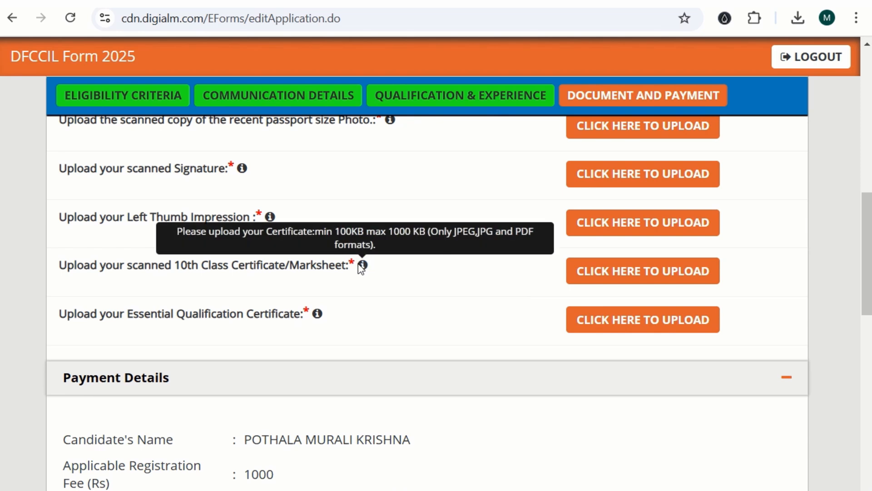
{"action": "mouse_move", "coordinate": [270, 220]}
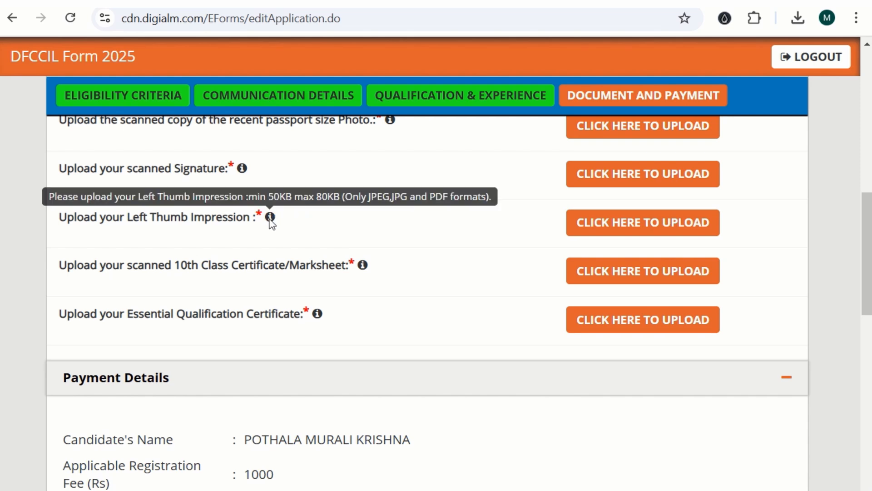
{"action": "mouse_move", "coordinate": [243, 174]}
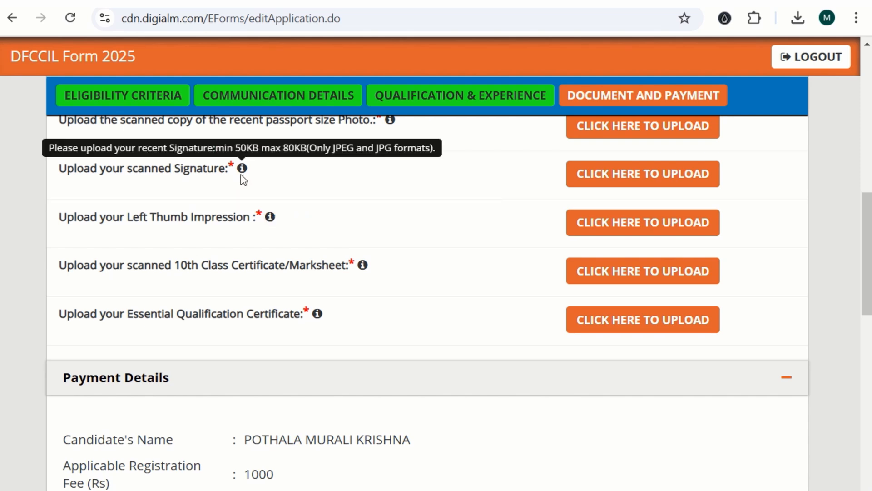
{"action": "scroll", "coordinate": [253, 234], "scroll_direction": "up", "scroll_amount": 2}
{"action": "mouse_move", "coordinate": [394, 203]}
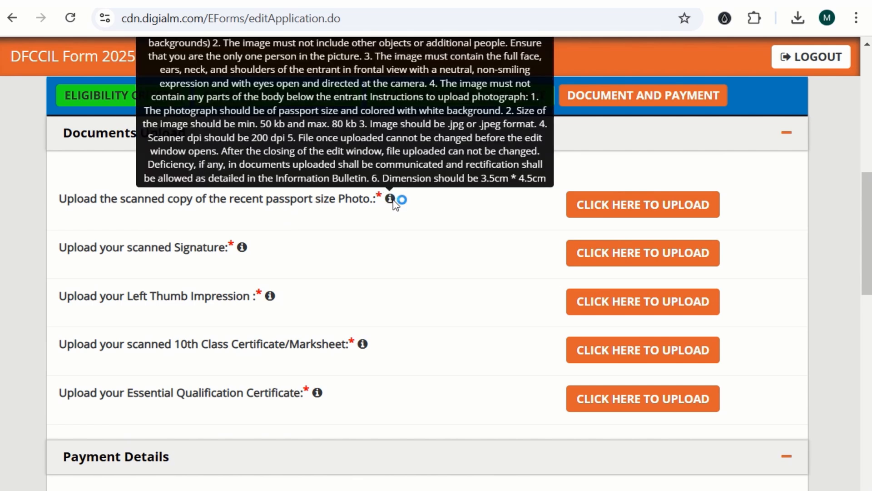
Review the payment details, payment mode, declaration statements, captcha and submission options in the Document and Payment section
{"action": "scroll", "coordinate": [387, 227], "scroll_direction": "up", "scroll_amount": 2}
{"action": "mouse_move", "coordinate": [392, 288]}
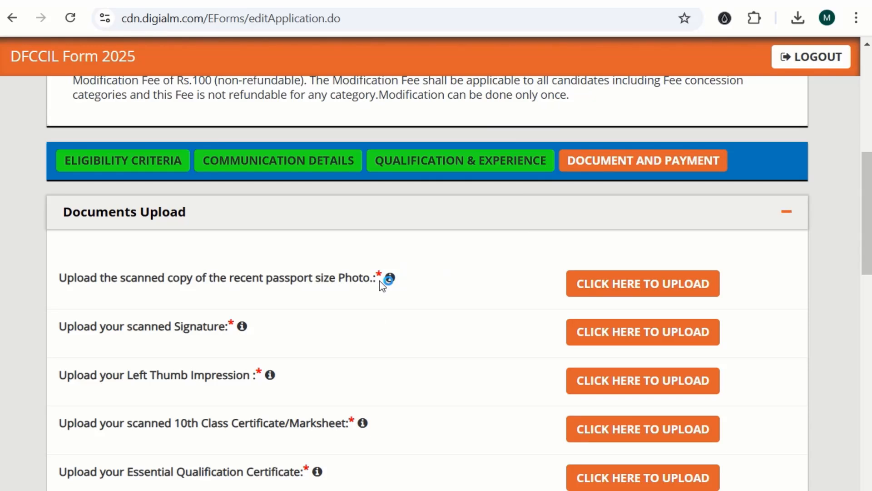
{"action": "scroll", "coordinate": [362, 358], "scroll_direction": "down", "scroll_amount": 15}
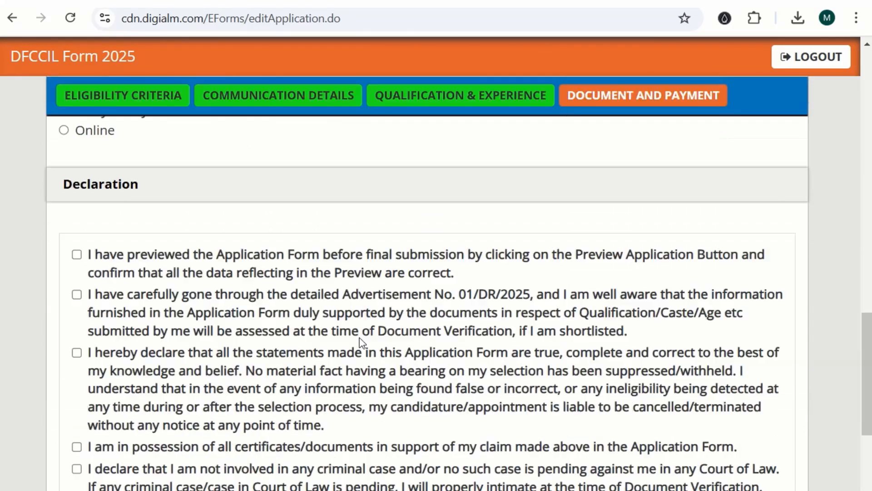
{"action": "scroll", "coordinate": [274, 268], "scroll_direction": "up", "scroll_amount": 5}
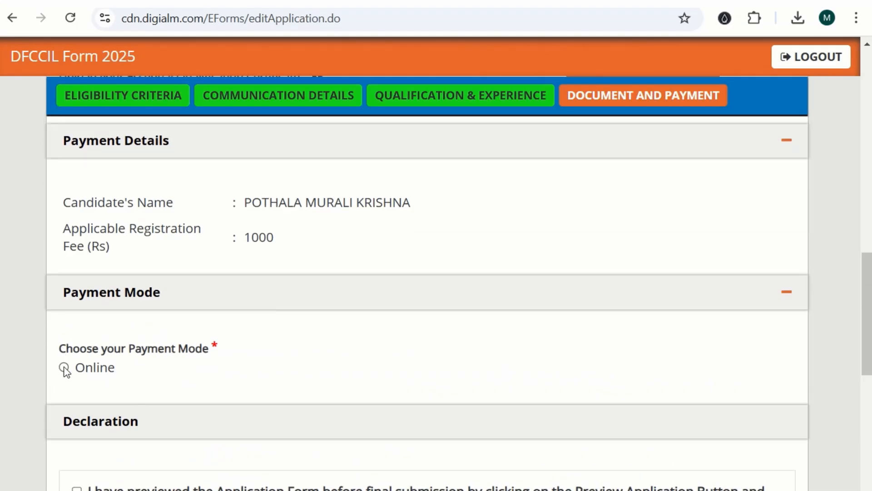
{"action": "scroll", "coordinate": [182, 355], "scroll_direction": "down", "scroll_amount": 2}
{"action": "scroll", "coordinate": [78, 273], "scroll_direction": "down", "scroll_amount": 3}
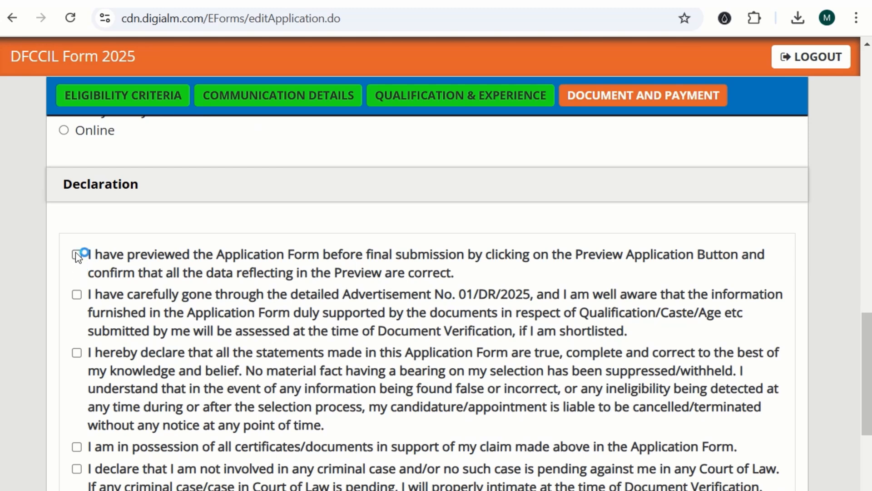
{"action": "scroll", "coordinate": [87, 335], "scroll_direction": "down", "scroll_amount": 3}
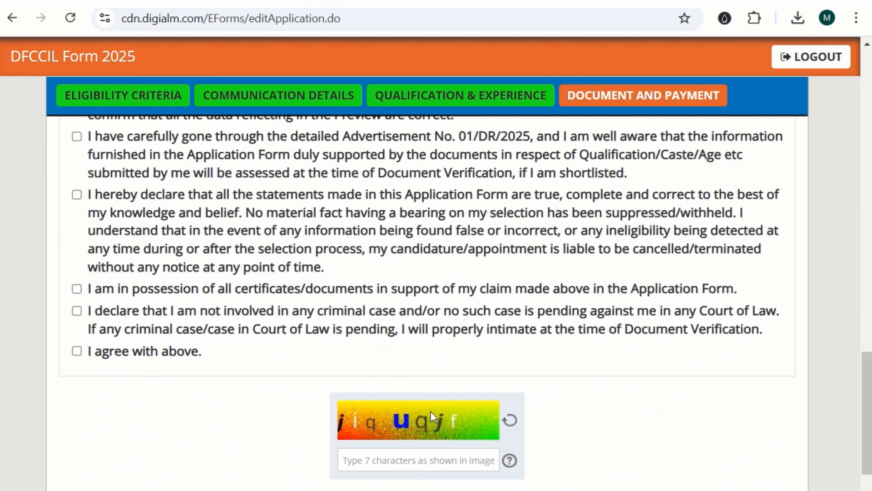
{"action": "scroll", "coordinate": [412, 431], "scroll_direction": "down", "scroll_amount": 2}
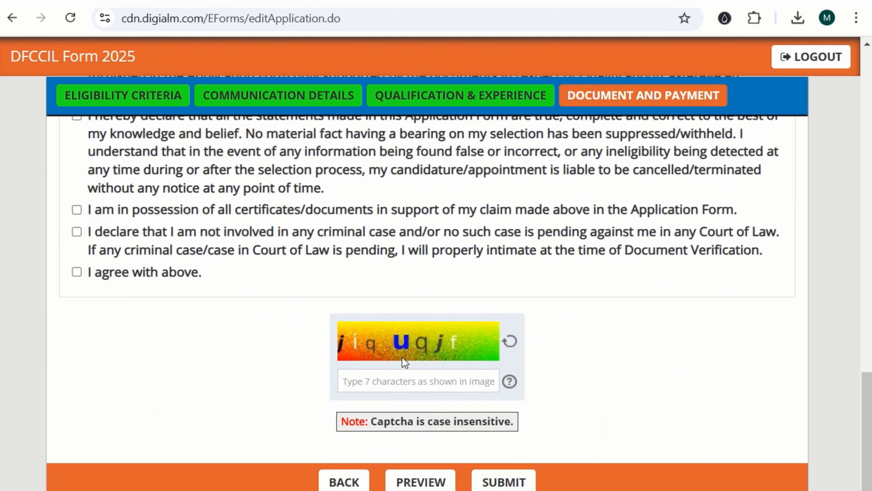